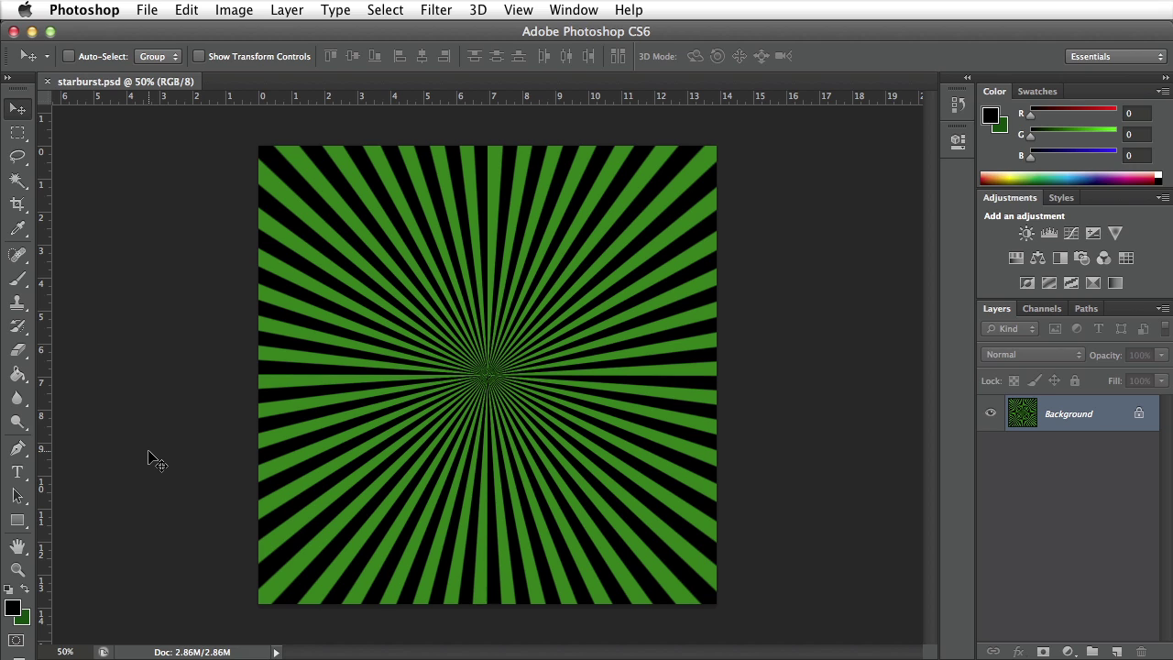
Close the finished starburst file and create a new 20 × 20 pixel white document.
{"action": "left_click", "coordinate": [46, 82]}
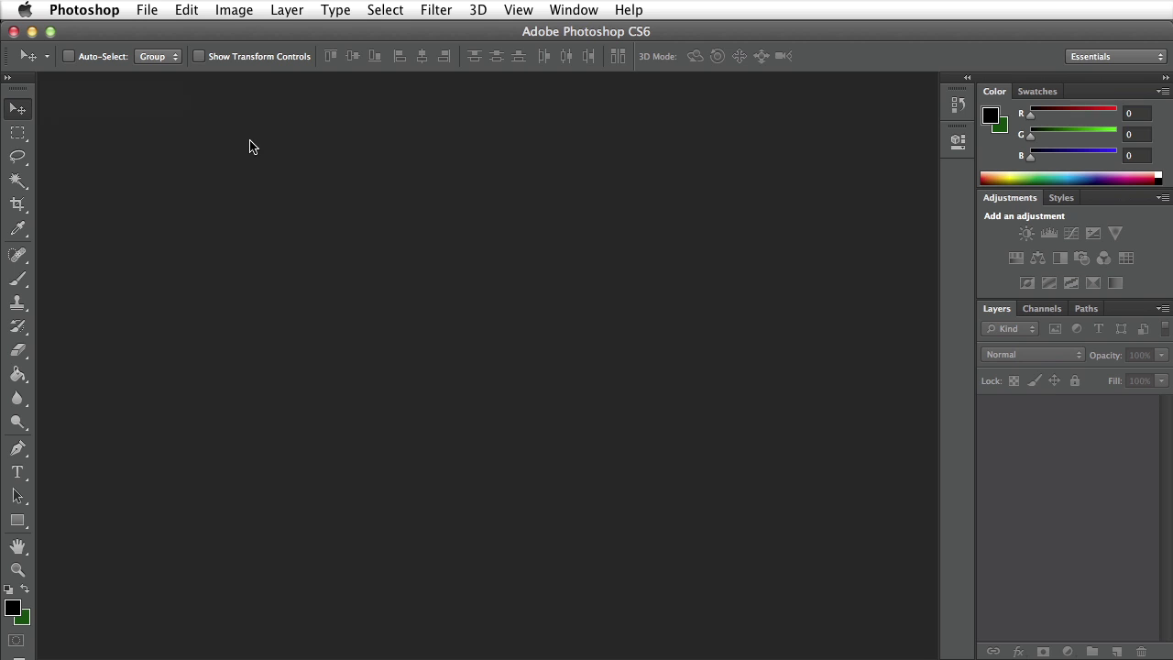
{"action": "left_click", "coordinate": [144, 9]}
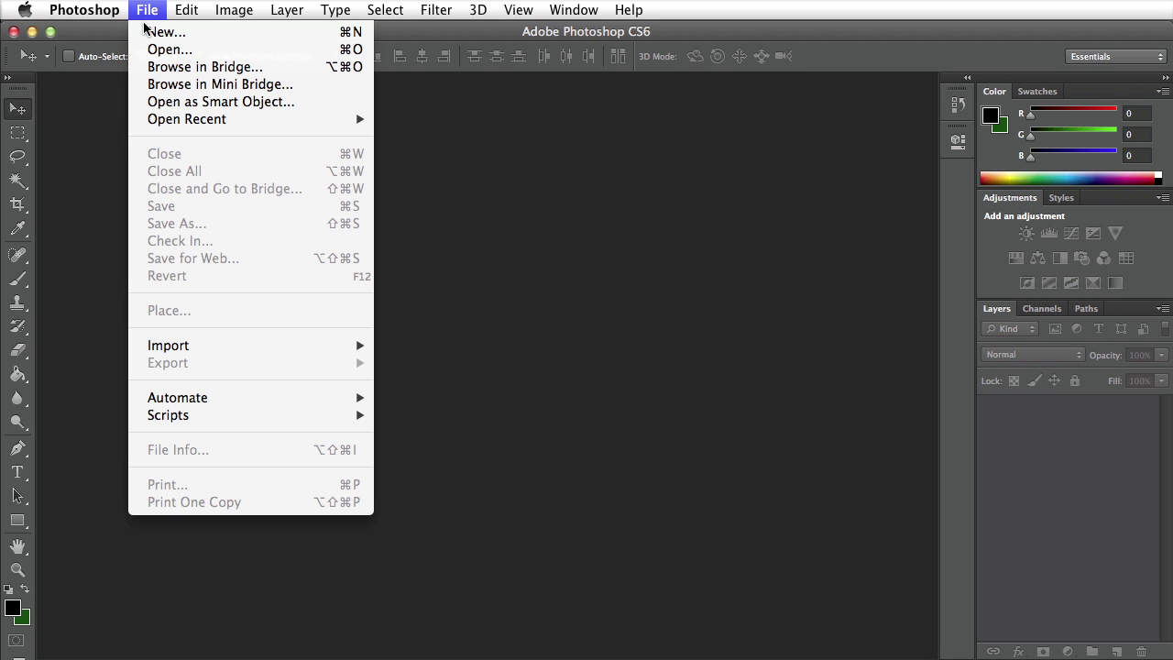
{"action": "left_click", "coordinate": [149, 36]}
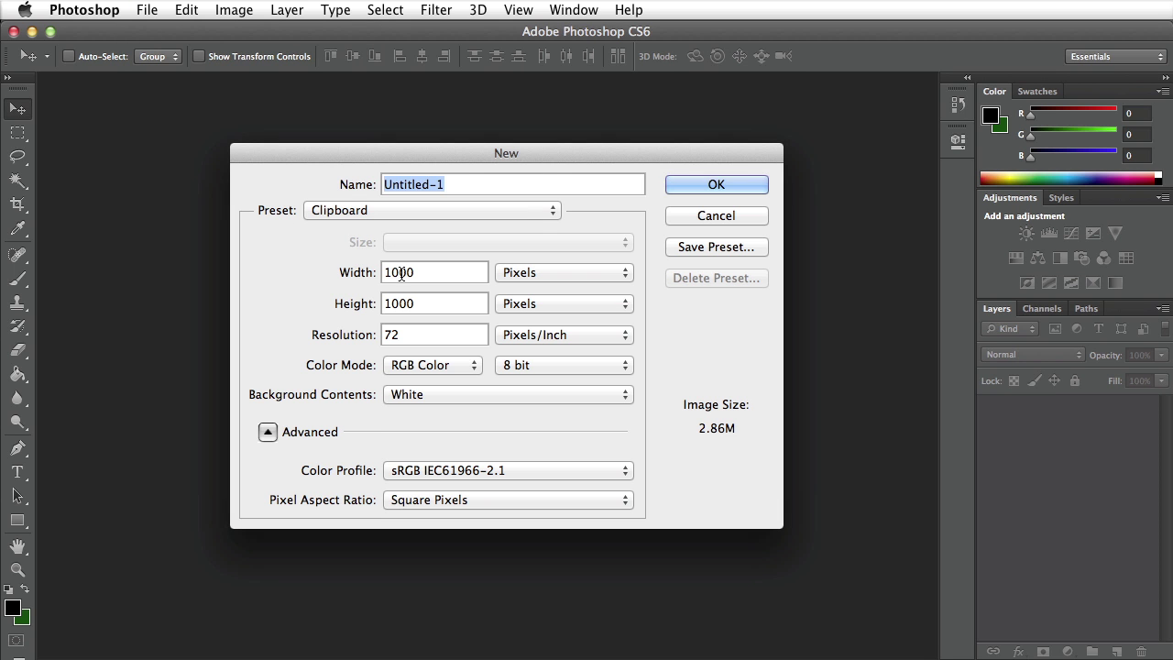
{"action": "left_click", "coordinate": [420, 272]}
{"action": "double_click", "coordinate": [421, 272]}
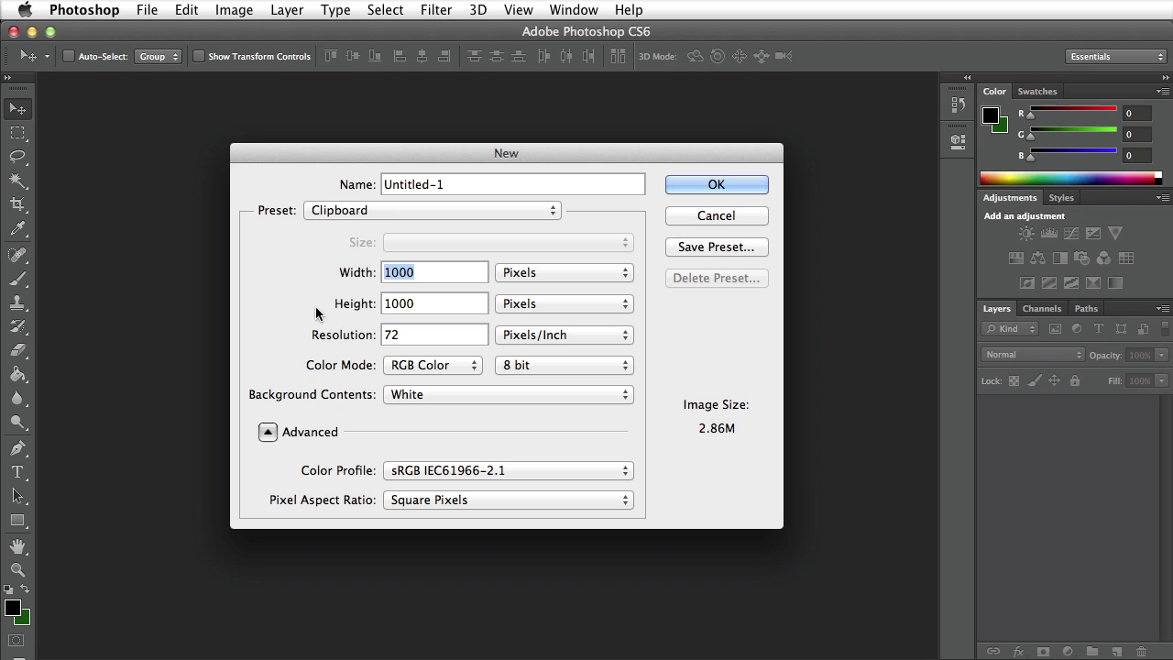
{"action": "type", "text": "20"}
{"action": "double_click", "coordinate": [422, 304]}
{"action": "type", "text": "20"}
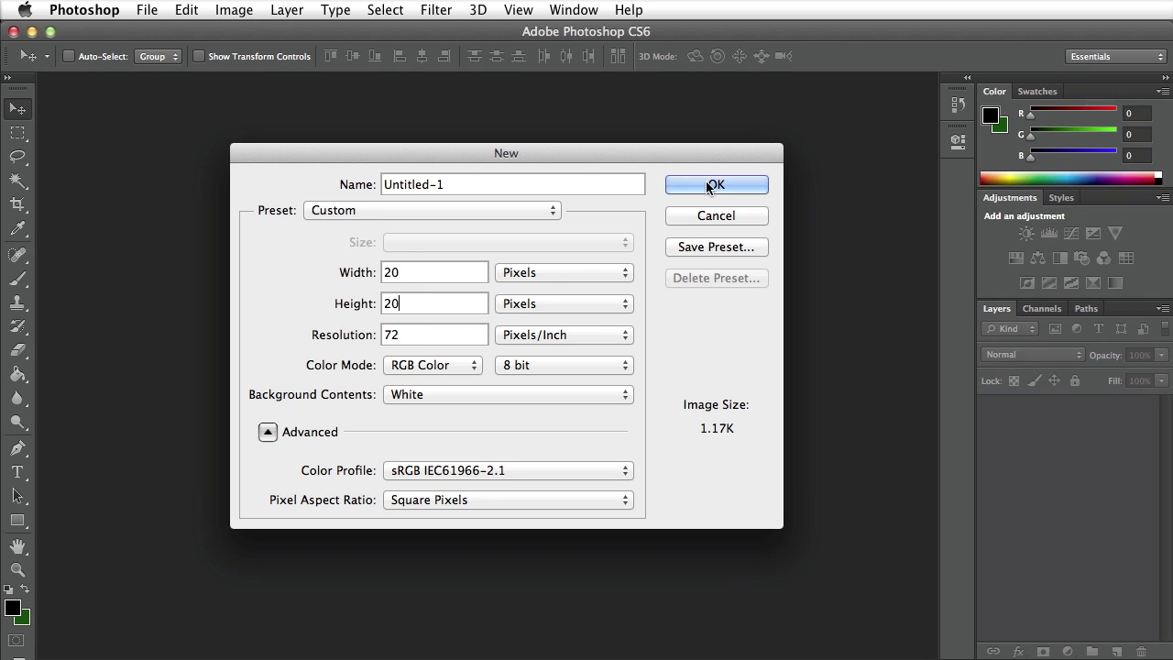
{"action": "left_click", "coordinate": [679, 190]}
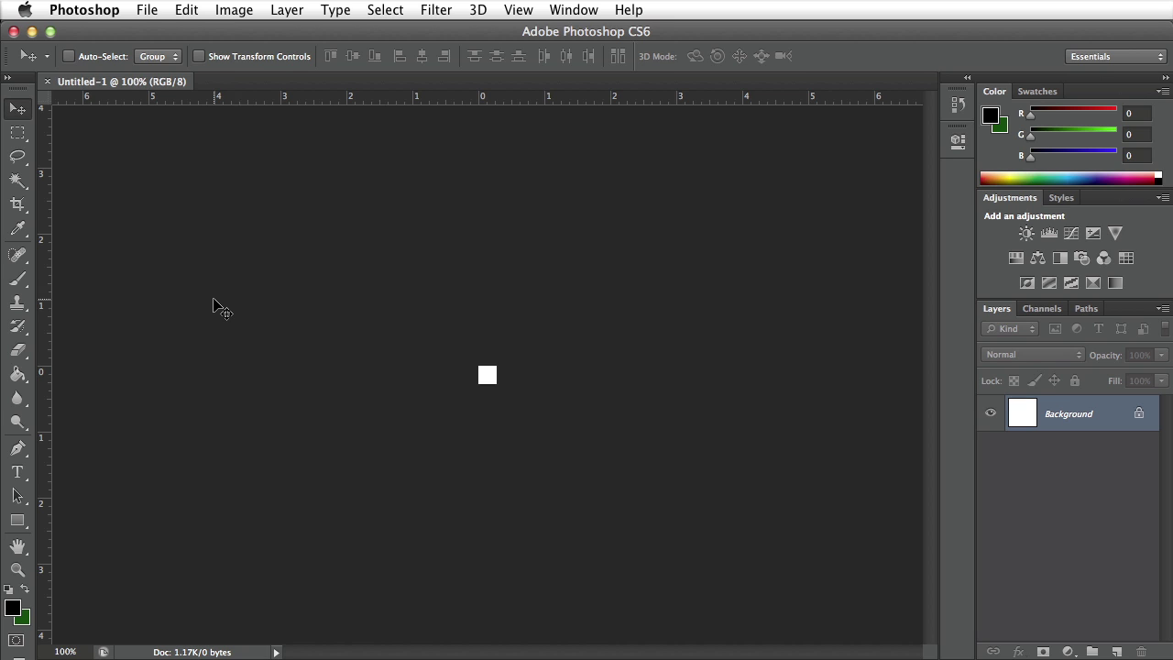
Zoom in, show the rulers, and drag a vertical guide to the square's centre.
{"action": "key", "text": "super+plus"}
{"action": "key", "text": "super+plus"}
{"action": "key", "text": "super+plus"}
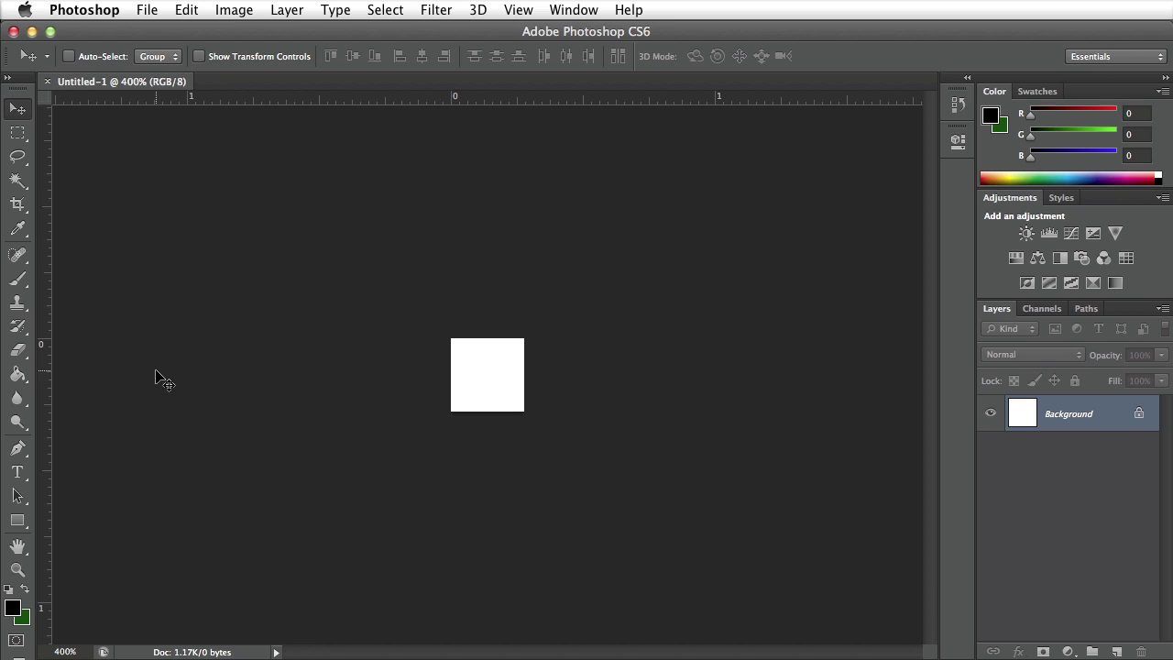
{"action": "key", "text": "super+r"}
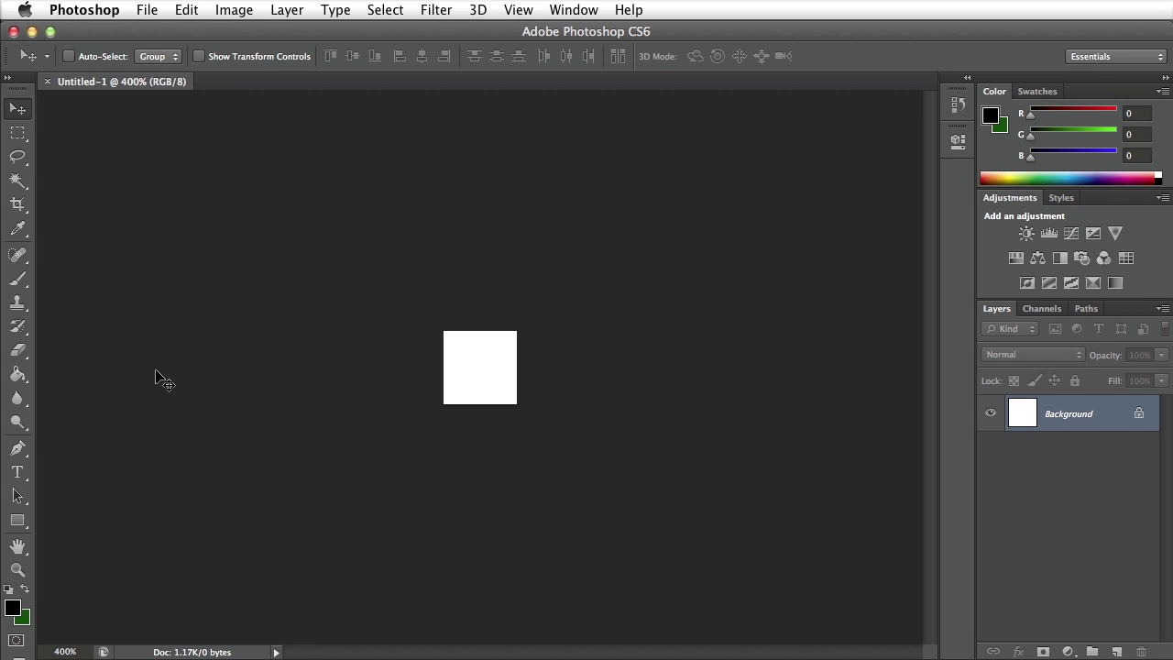
{"action": "key", "text": "super+r"}
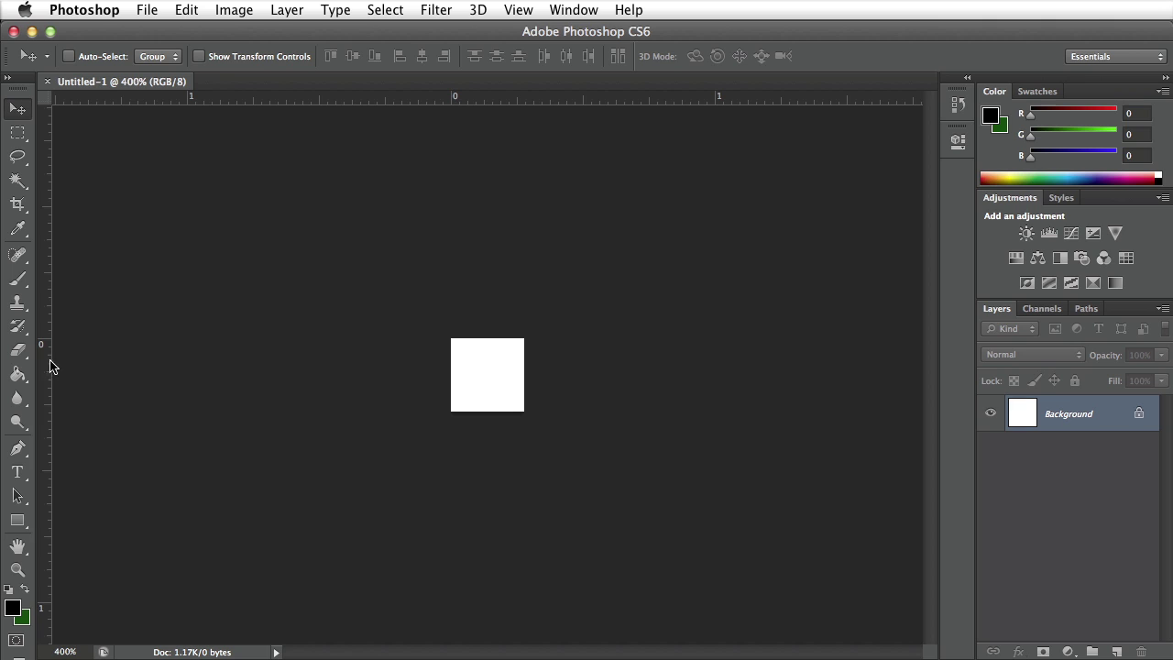
{"action": "left_click_drag", "start_coordinate": [50, 364], "coordinate": [487, 373]}
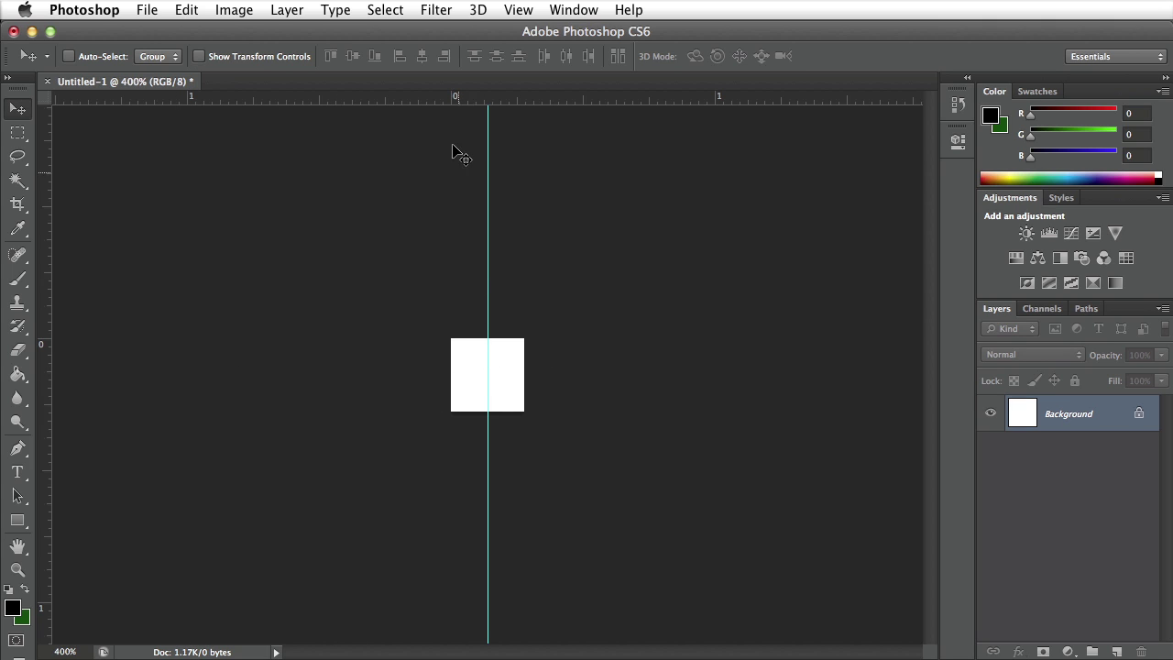
Check that Snap To Guides is enabled in the View menu.
{"action": "left_click", "coordinate": [514, 9]}
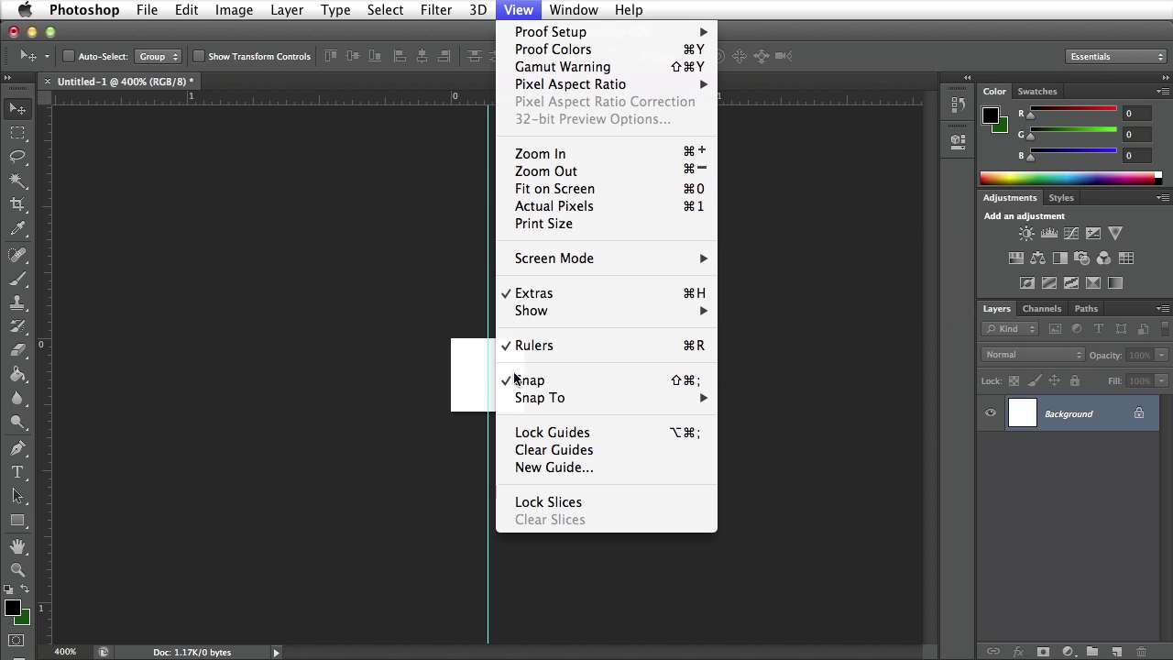
{"action": "mouse_move", "coordinate": [529, 408]}
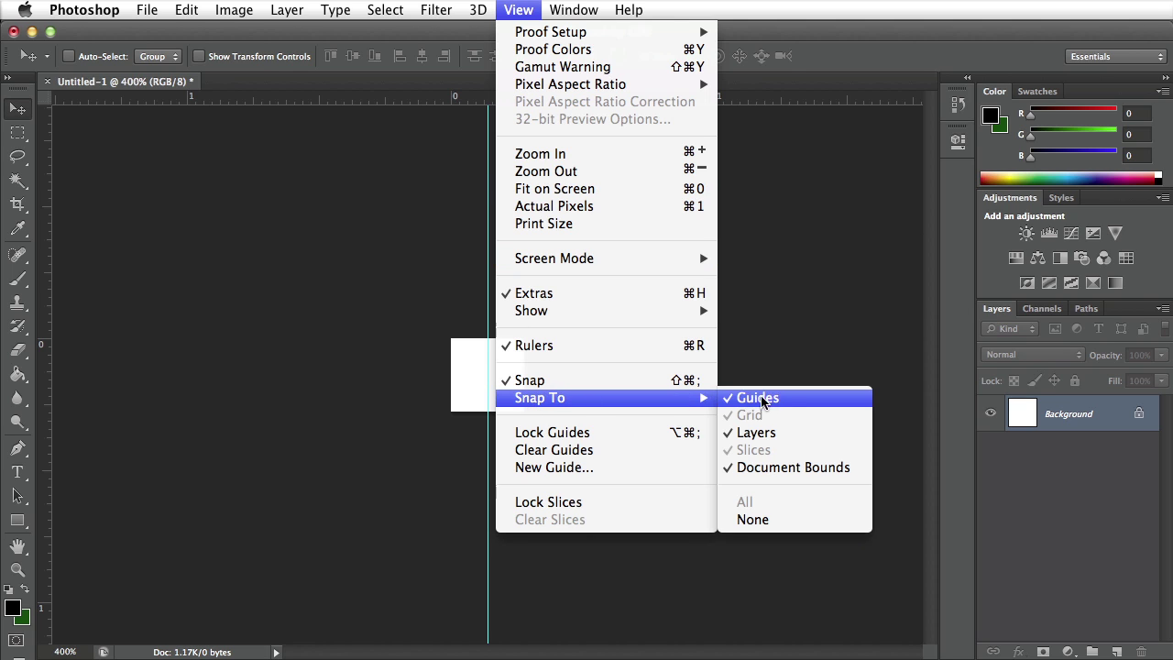
{"action": "left_click", "coordinate": [209, 393]}
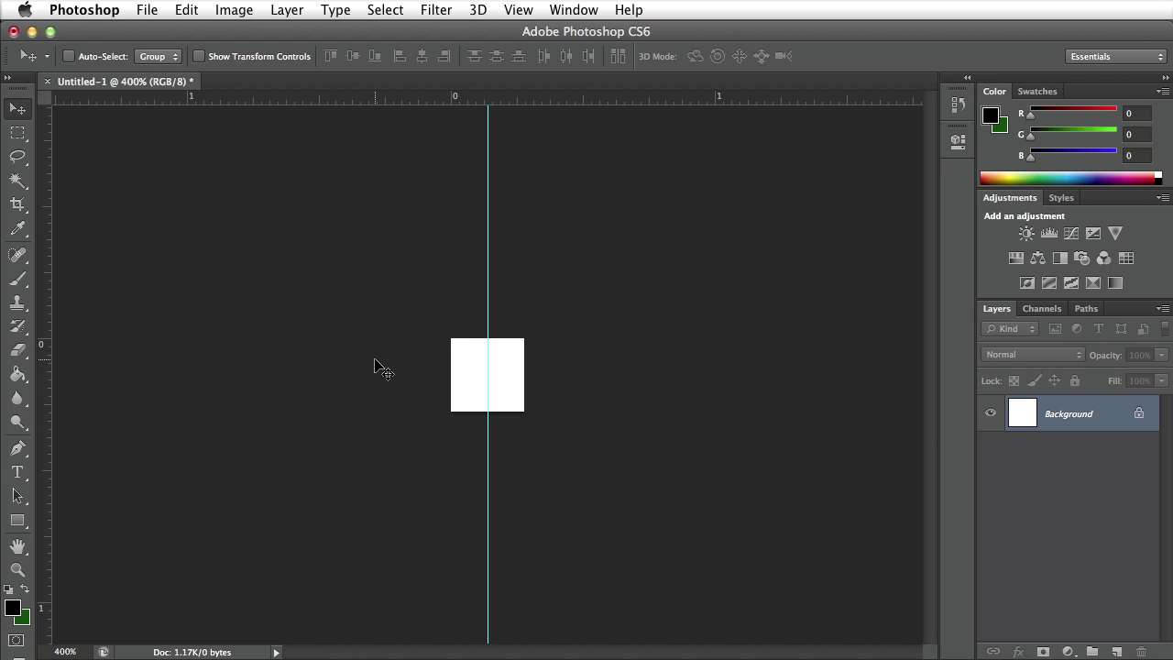
Marquee the square's left half up to the guide and fill it black.
{"action": "left_click", "coordinate": [16, 135]}
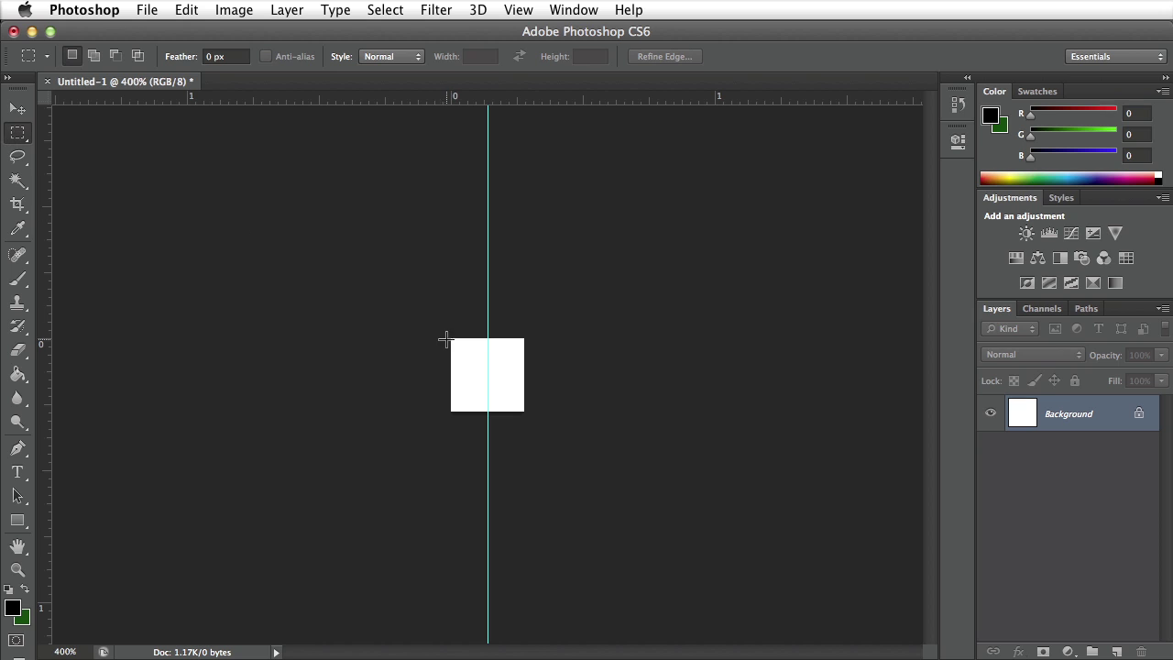
{"action": "left_click_drag", "start_coordinate": [451, 338], "coordinate": [488, 411]}
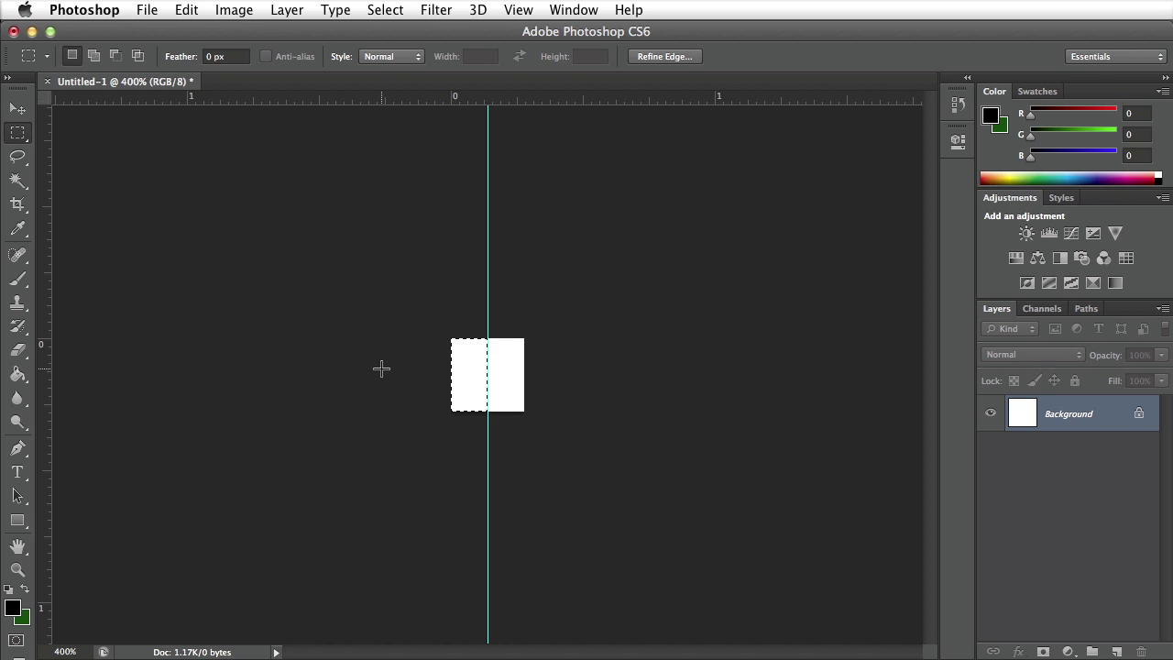
{"action": "key", "text": "alt"}
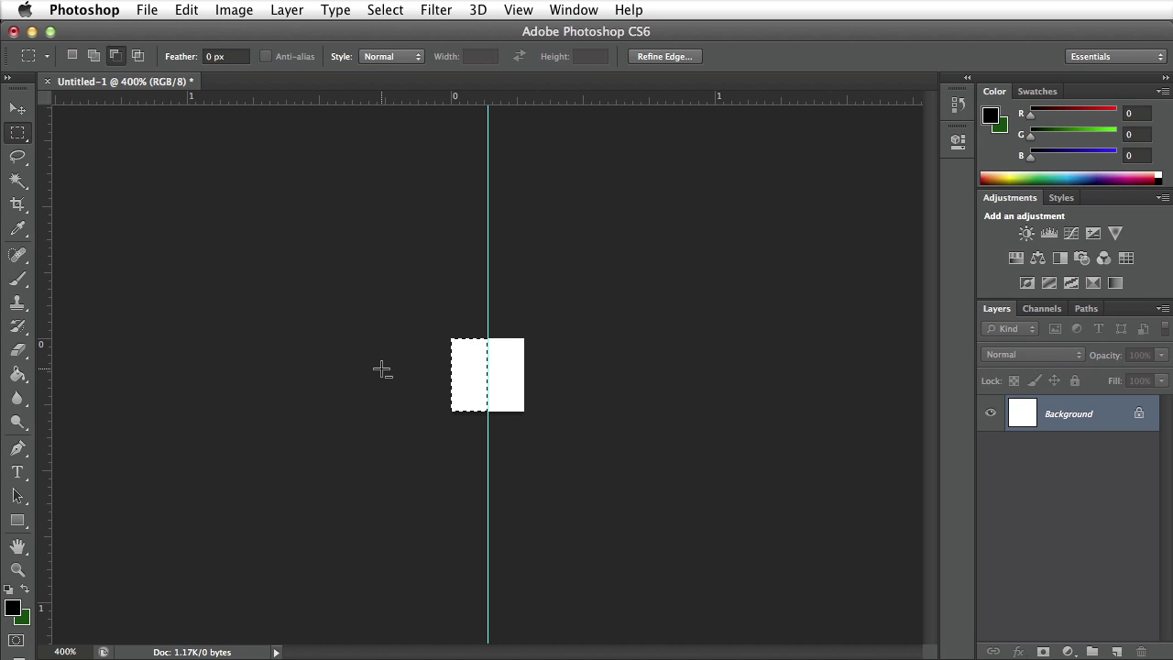
{"action": "key", "text": "alt+BackSpace"}
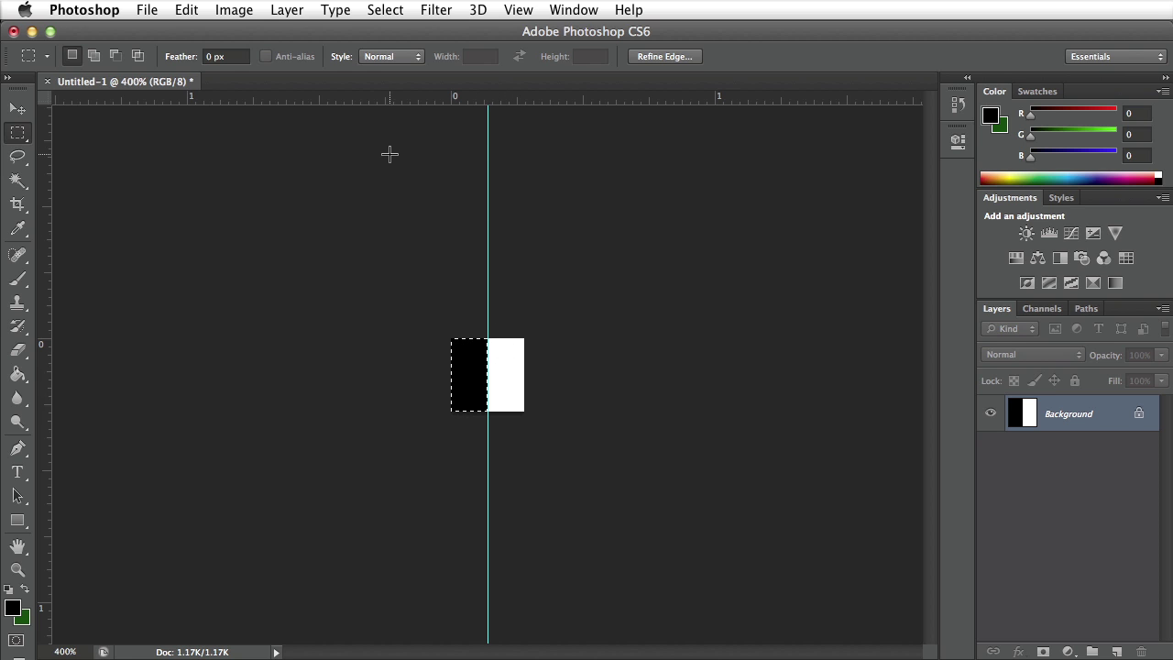
Invert the selection, fill the right half dark green, and deselect.
{"action": "left_click", "coordinate": [377, 9]}
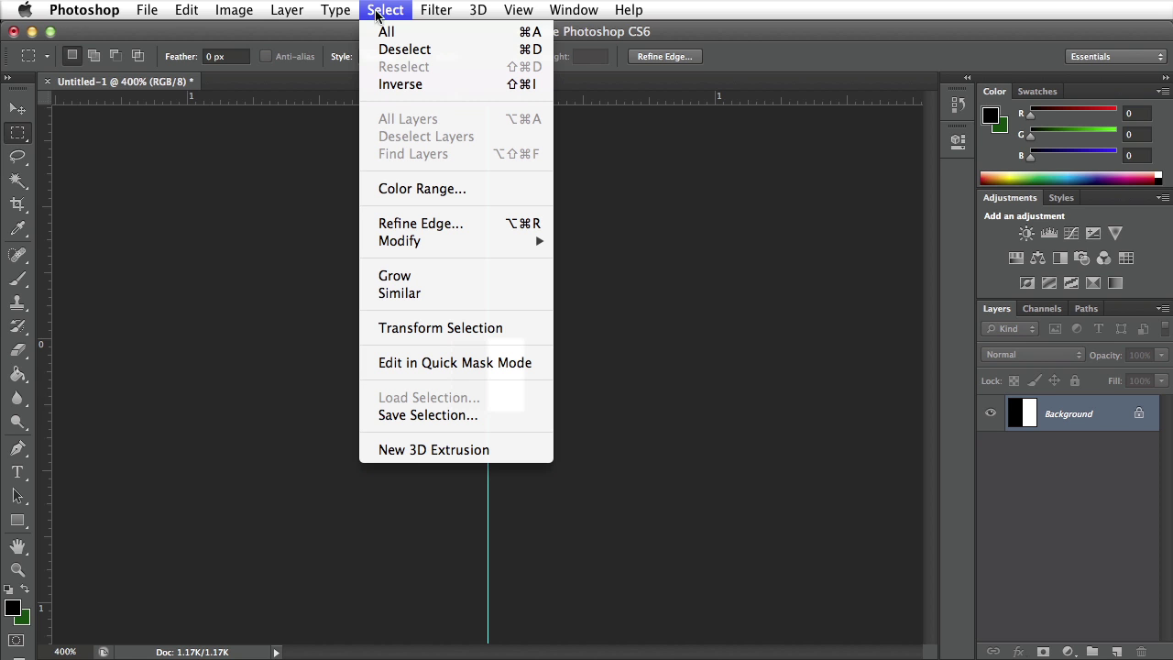
{"action": "left_click", "coordinate": [388, 84]}
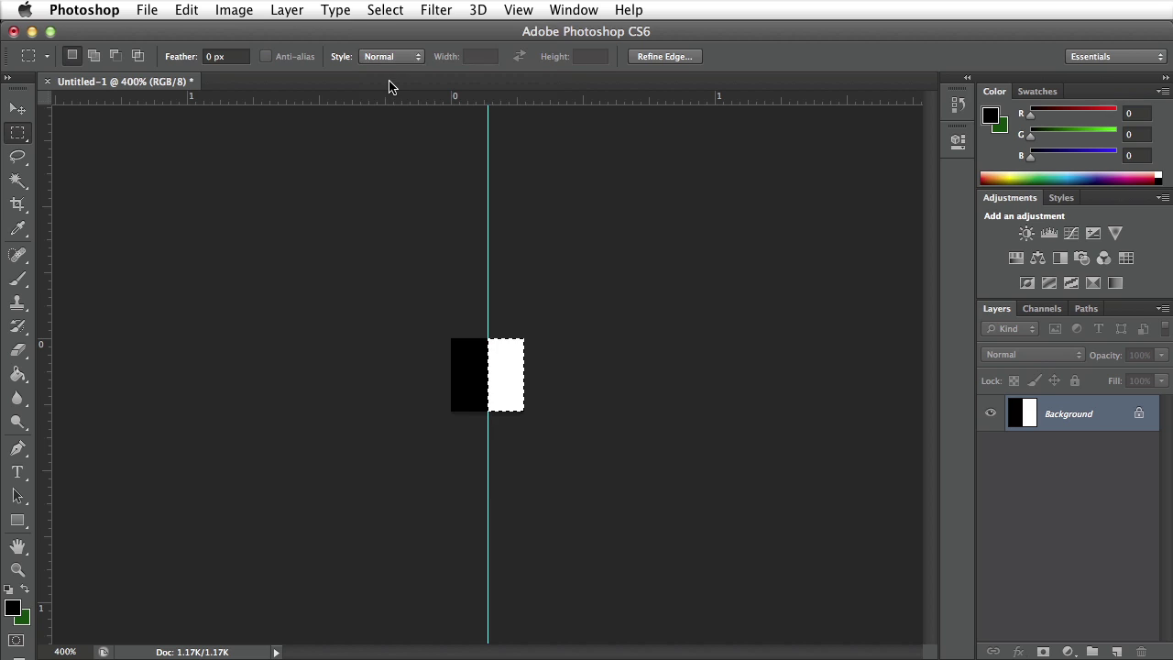
{"action": "left_click", "coordinate": [26, 591]}
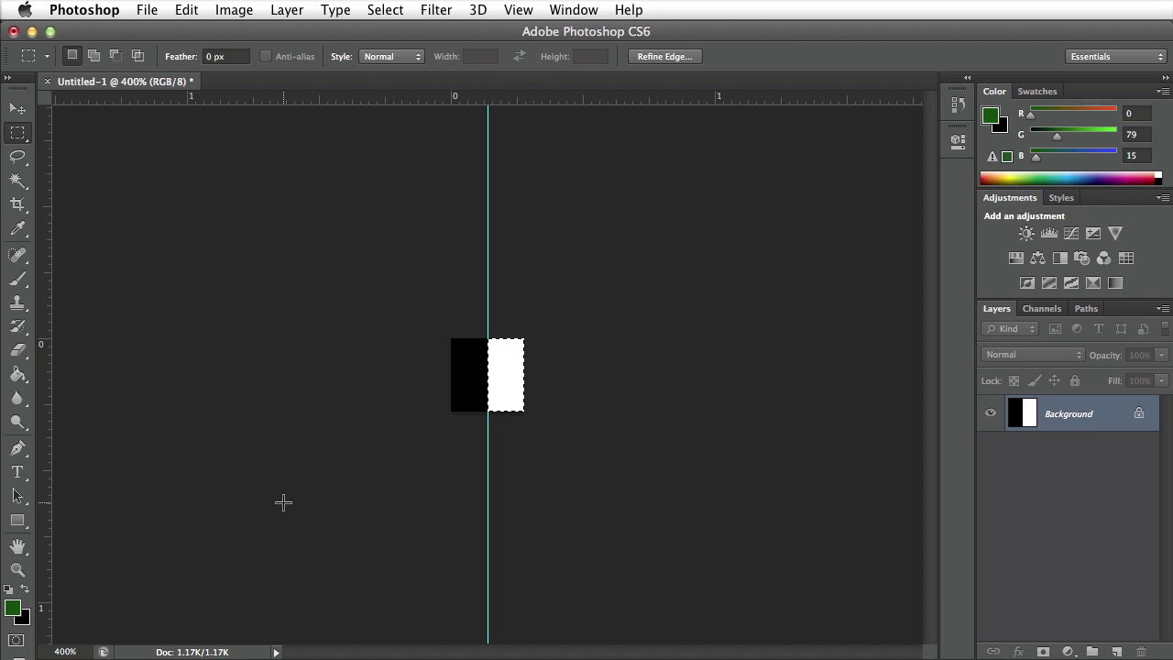
{"action": "key", "text": "alt"}
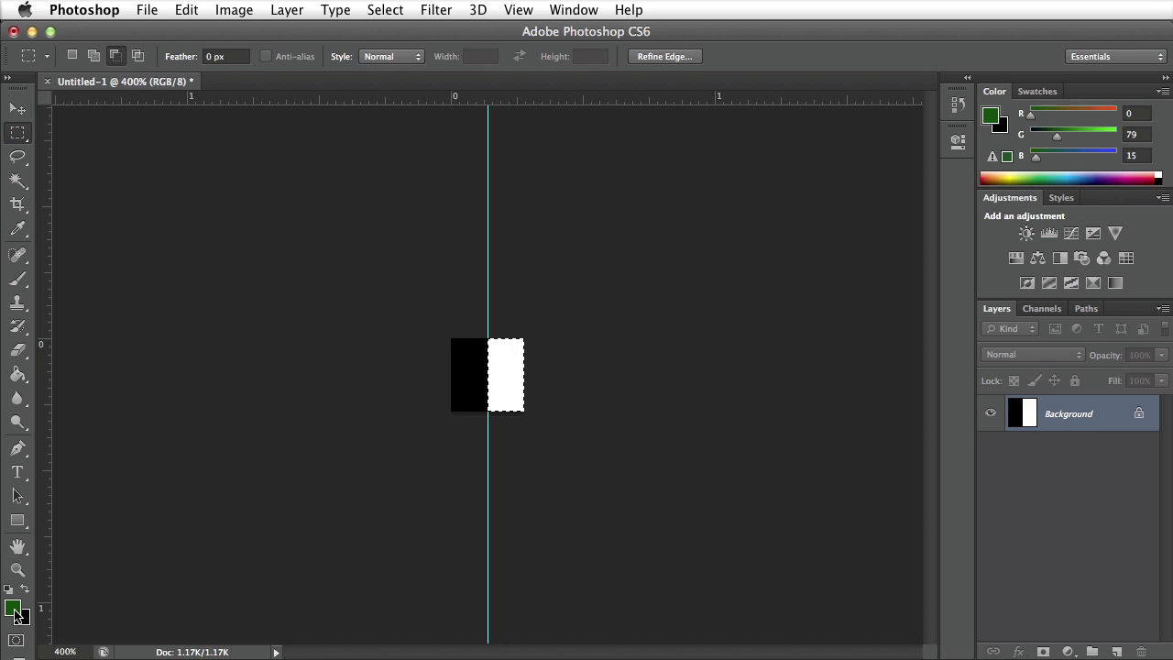
{"action": "key", "text": "alt+BackSpace"}
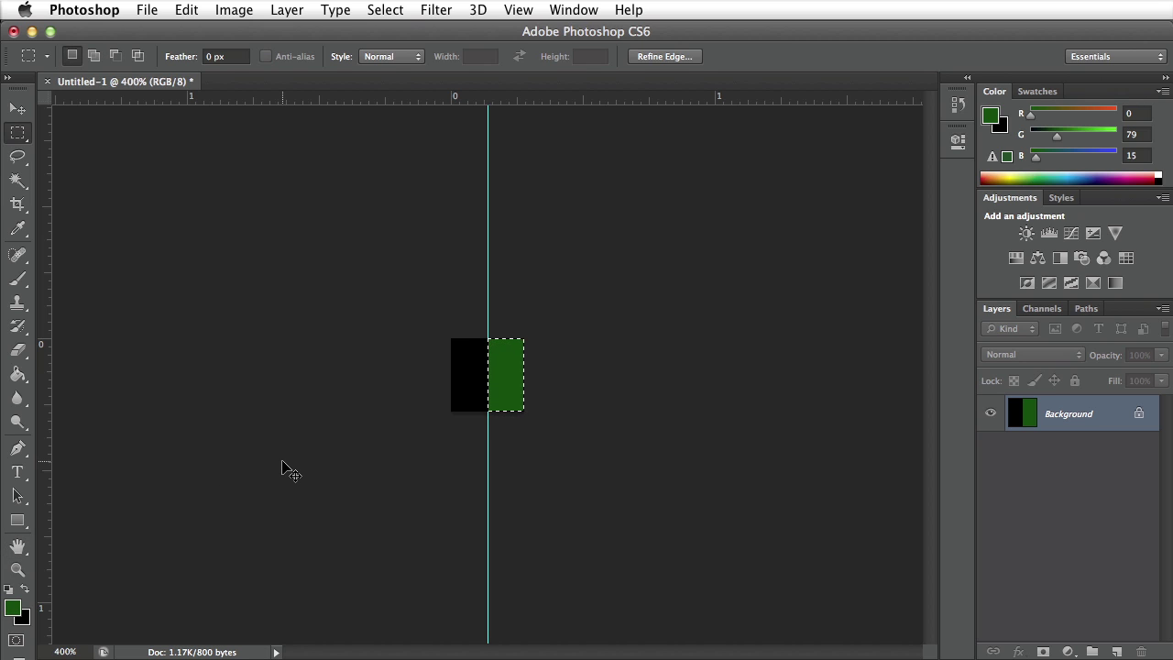
{"action": "key", "text": "super+d"}
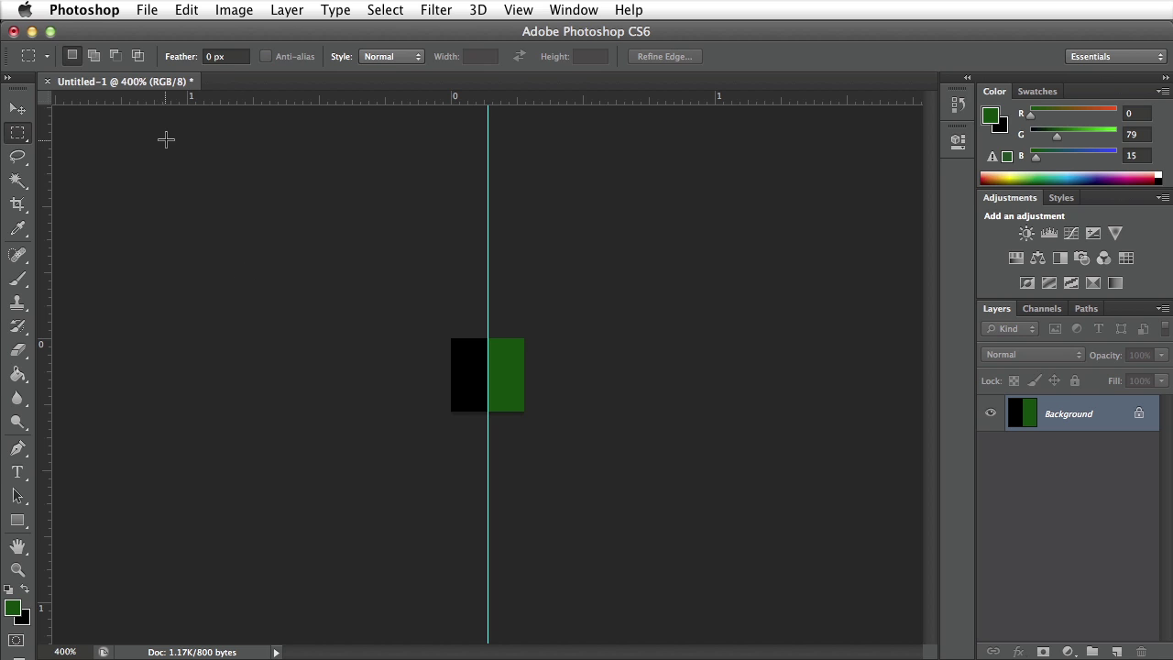
Define the black-and-green square as a pattern named Pattern 2.
{"action": "left_click", "coordinate": [183, 9]}
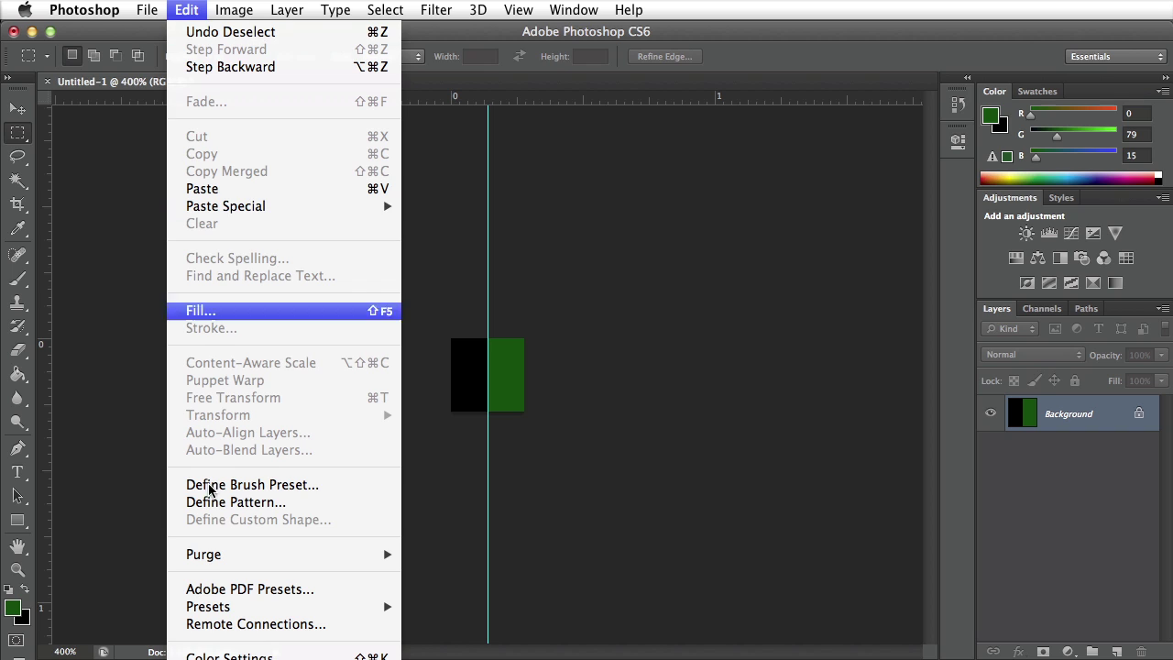
{"action": "left_click", "coordinate": [192, 505]}
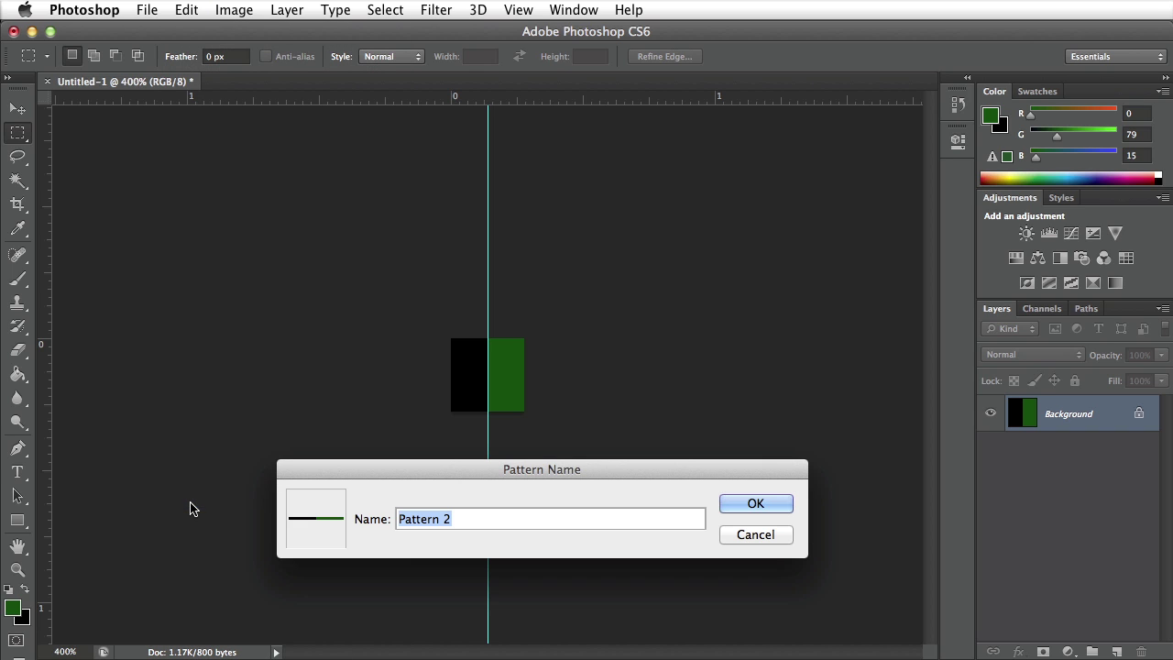
{"action": "left_click", "coordinate": [730, 506]}
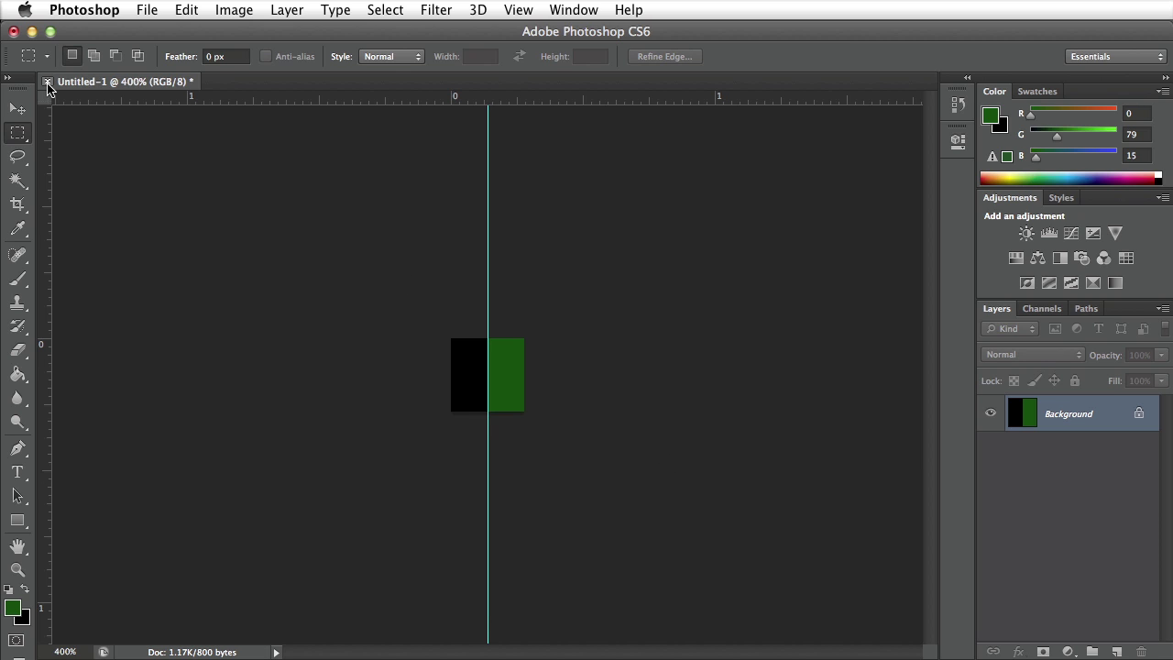
Close the Untitled-1 pattern tile document, choosing Don't Save.
{"action": "left_click", "coordinate": [47, 83]}
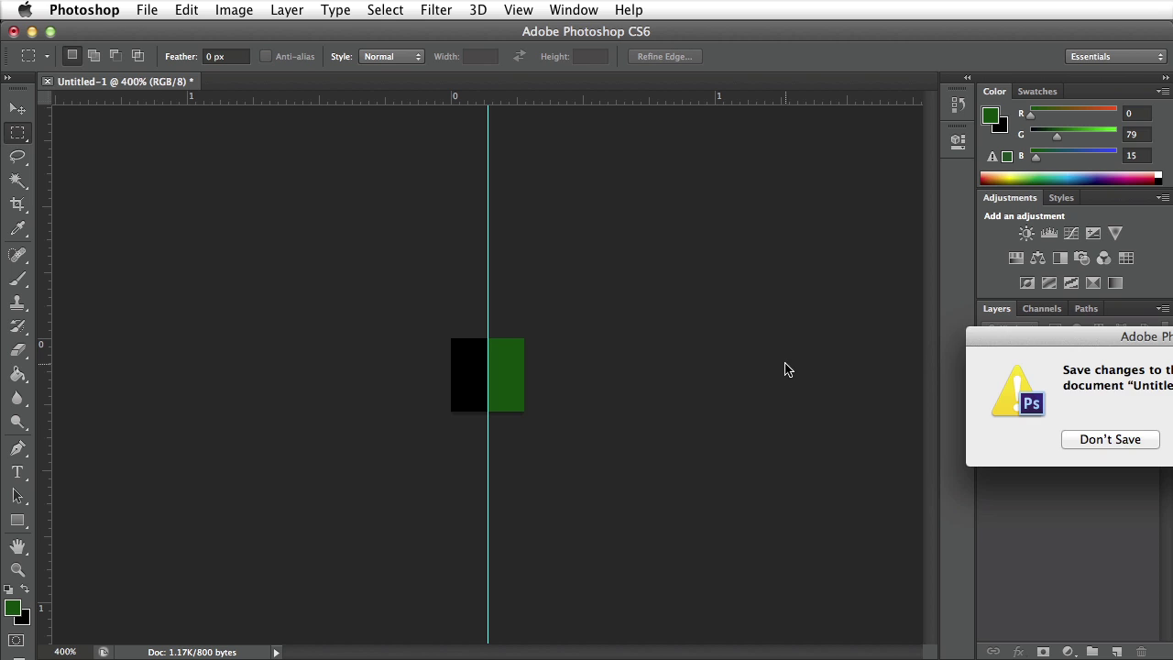
{"action": "left_click_drag", "start_coordinate": [1046, 339], "coordinate": [686, 367]}
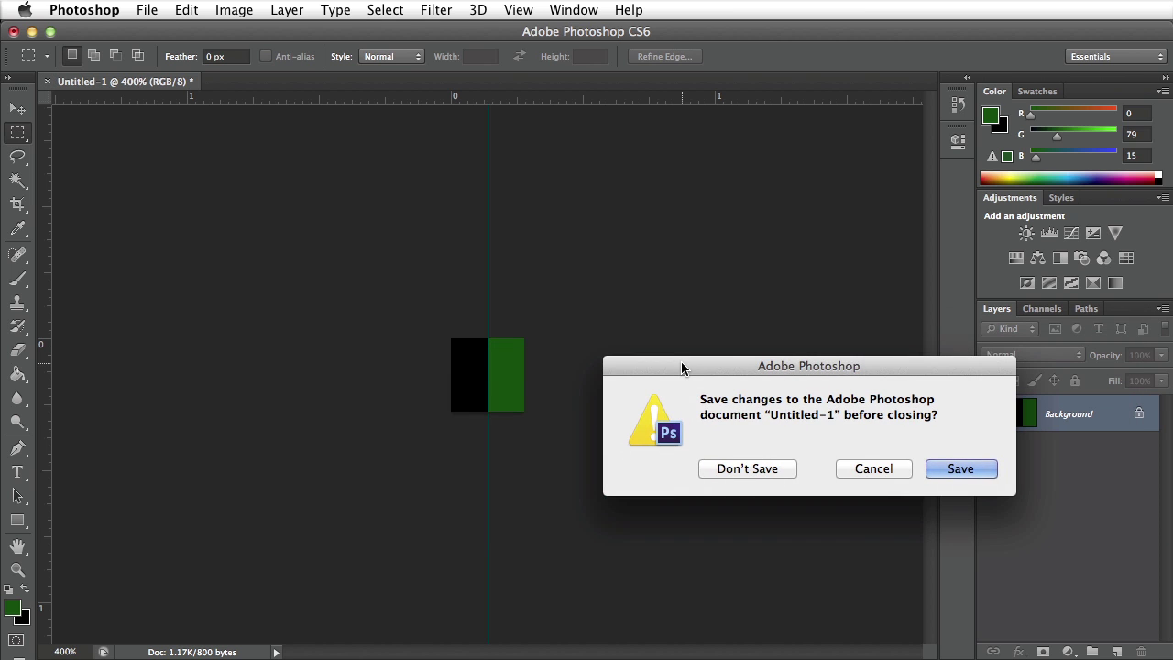
{"action": "left_click", "coordinate": [712, 472]}
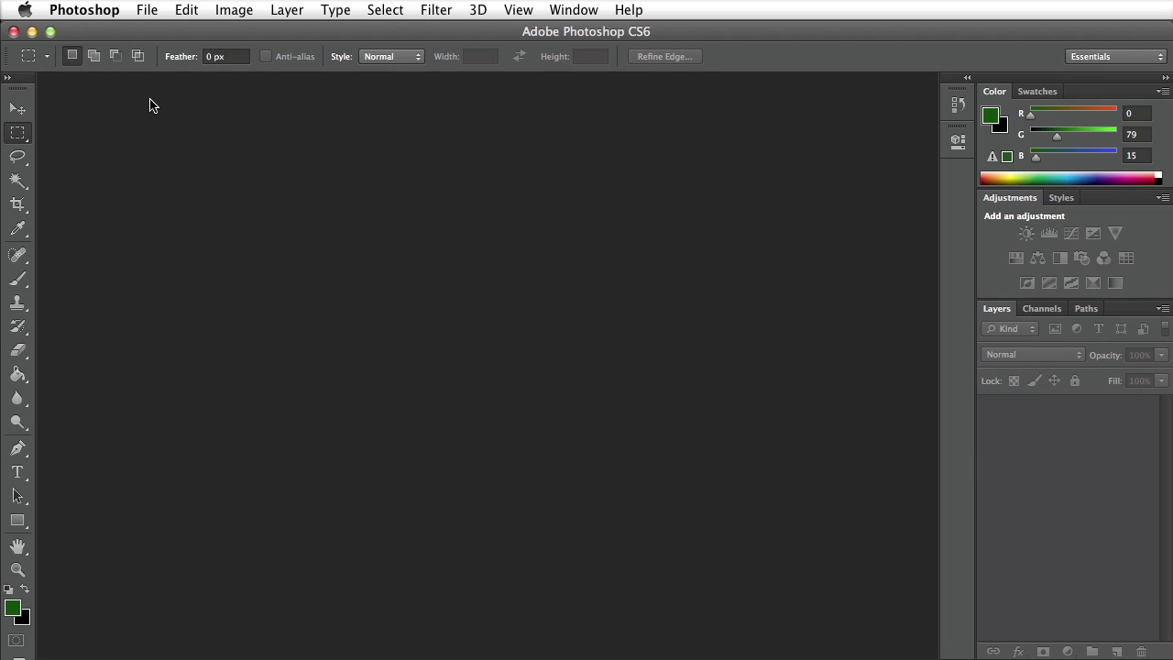
Create a new 1000 × 1000 pixel white document and select the fill tool.
{"action": "left_click", "coordinate": [149, 9]}
{"action": "left_click", "coordinate": [166, 31]}
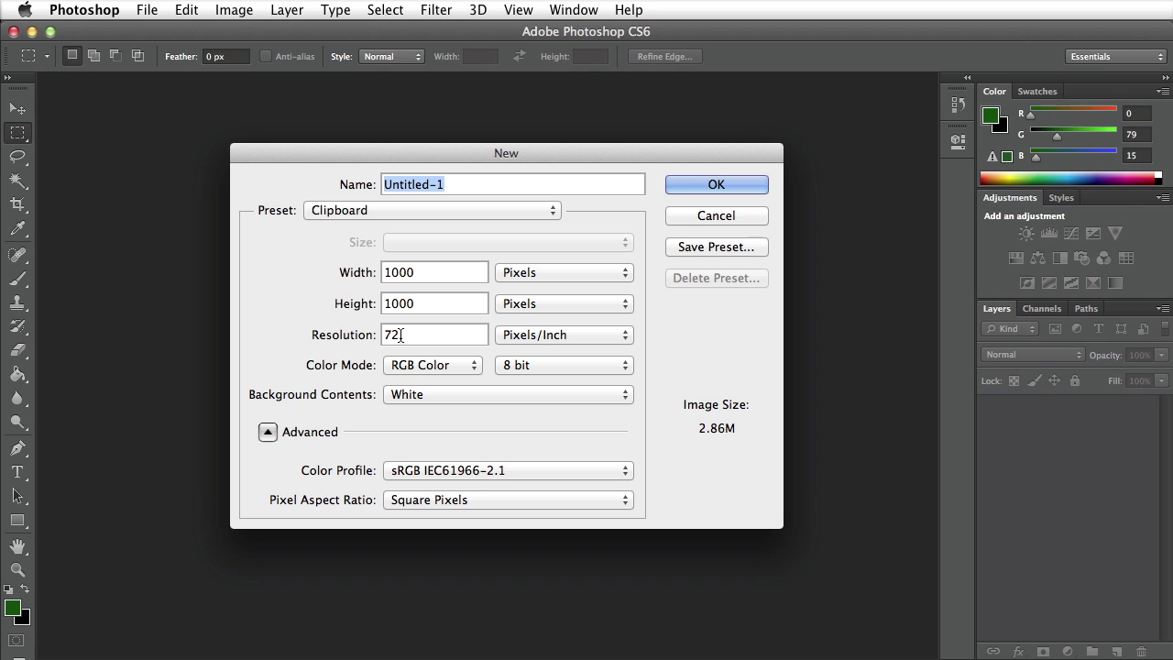
{"action": "left_click", "coordinate": [684, 183]}
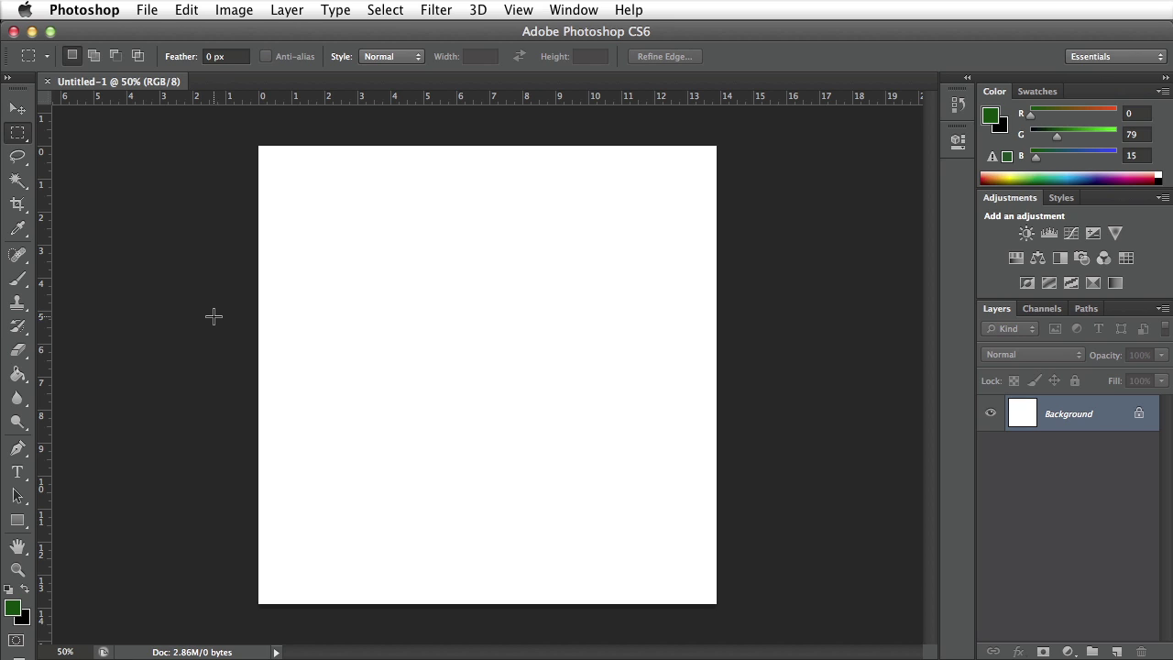
{"action": "left_click", "coordinate": [15, 376]}
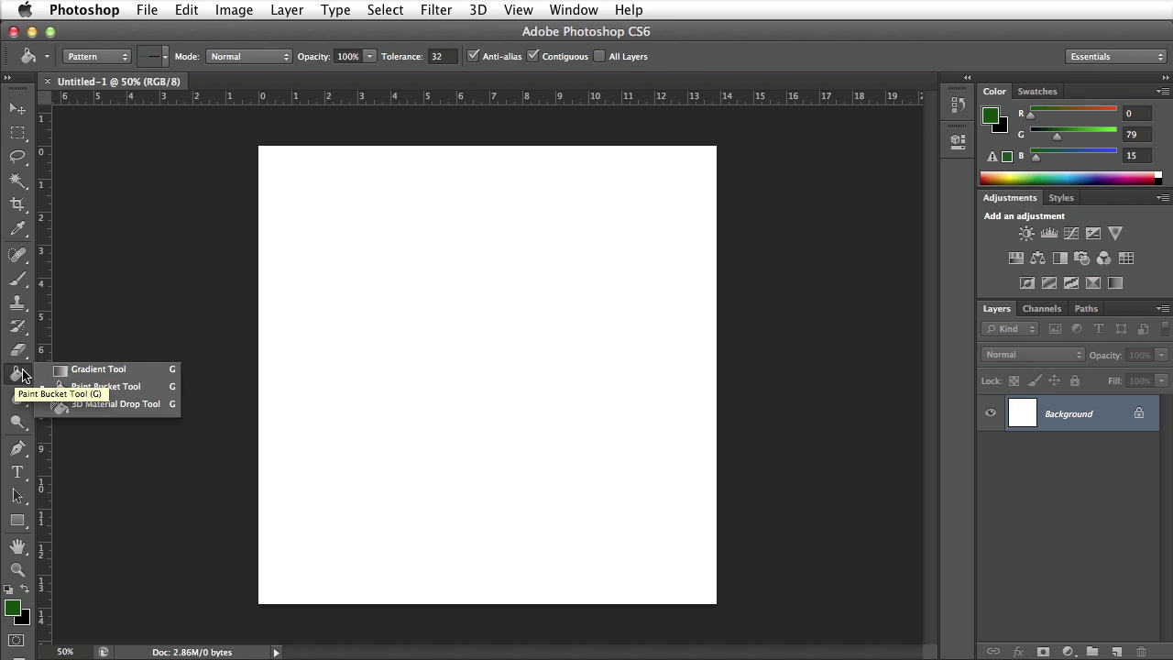
Fill the whole canvas with Pattern 2 stripes using the Paint Bucket set to Pattern.
{"action": "left_click", "coordinate": [91, 392]}
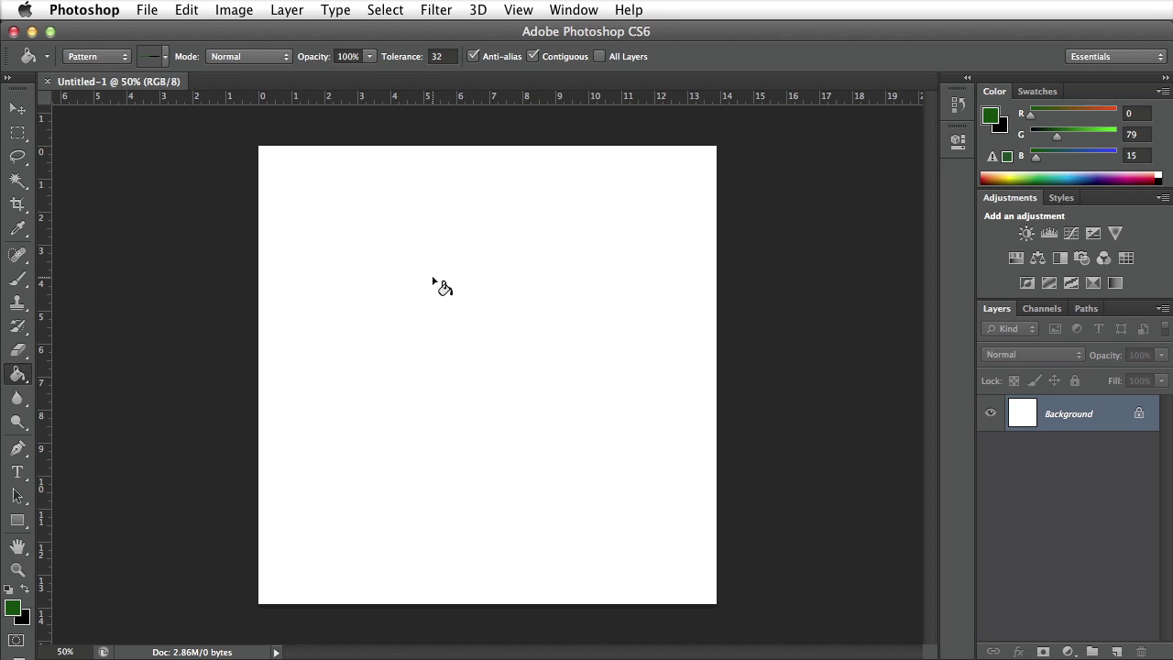
{"action": "left_click", "coordinate": [98, 55]}
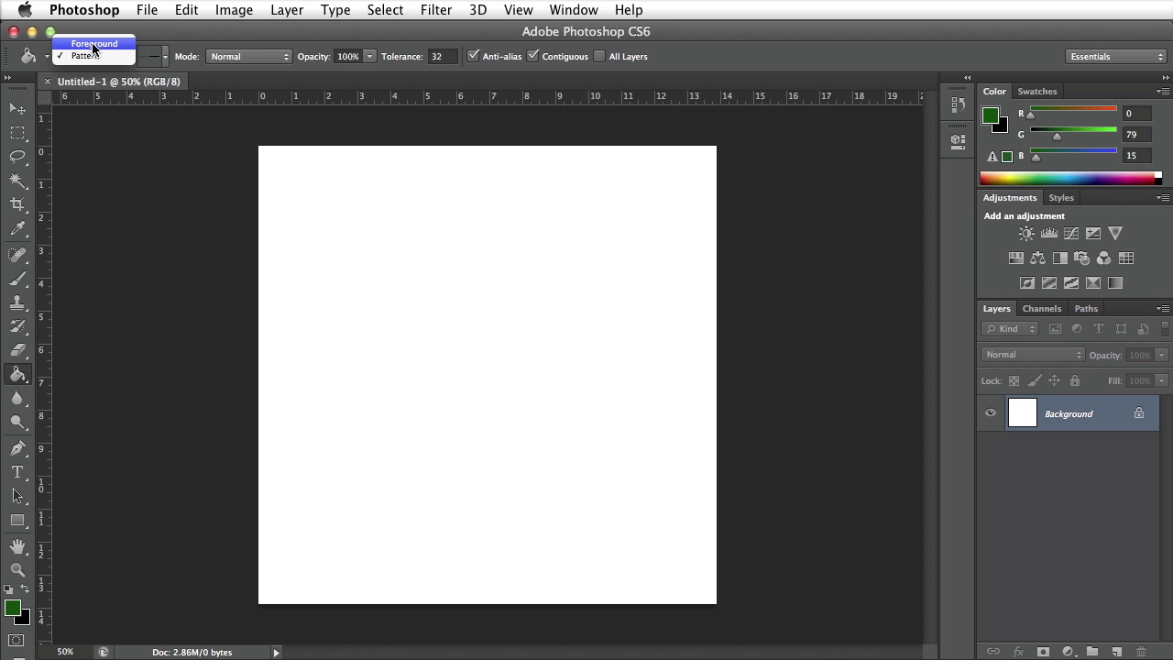
{"action": "left_click", "coordinate": [93, 44]}
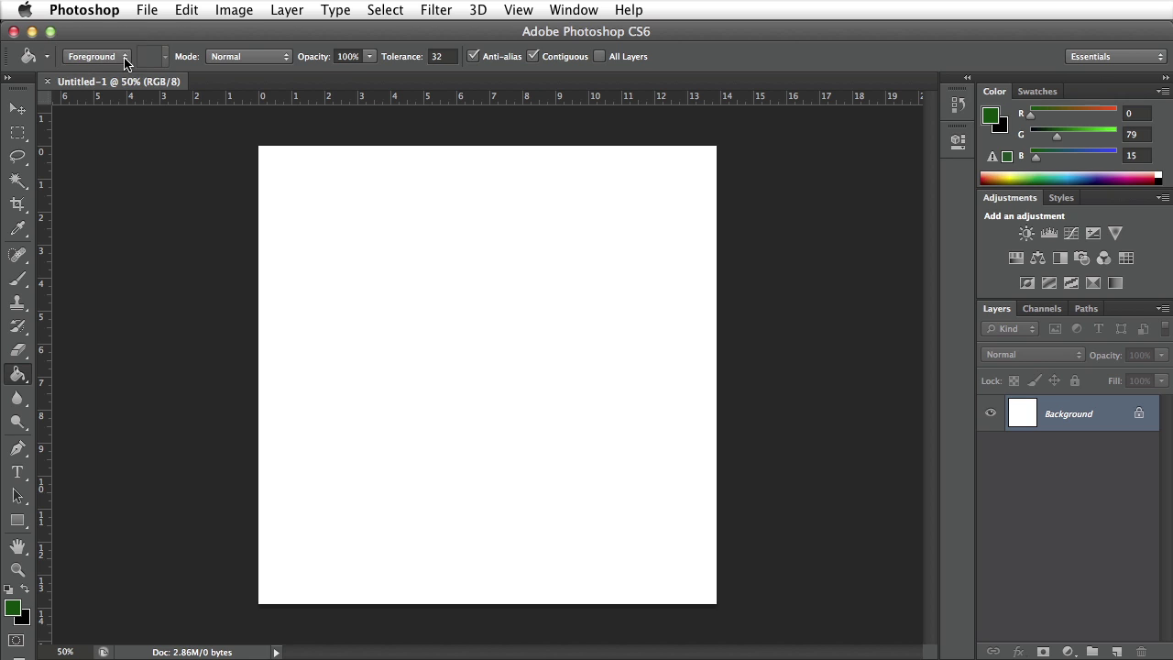
{"action": "left_click", "coordinate": [95, 57]}
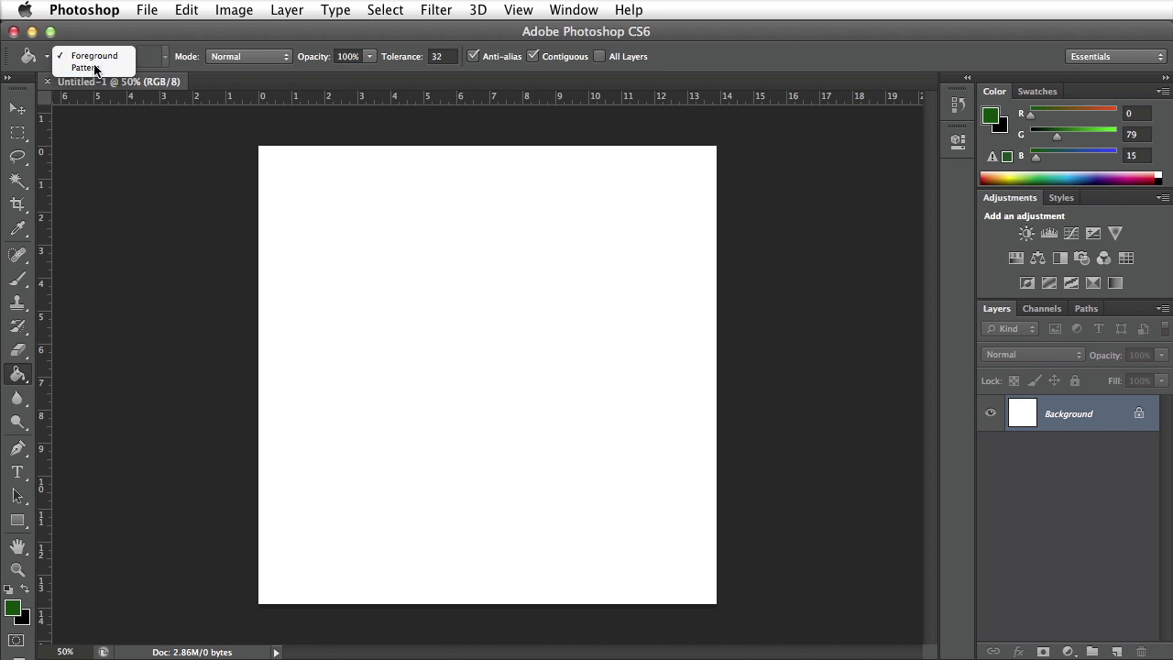
{"action": "left_click", "coordinate": [97, 73]}
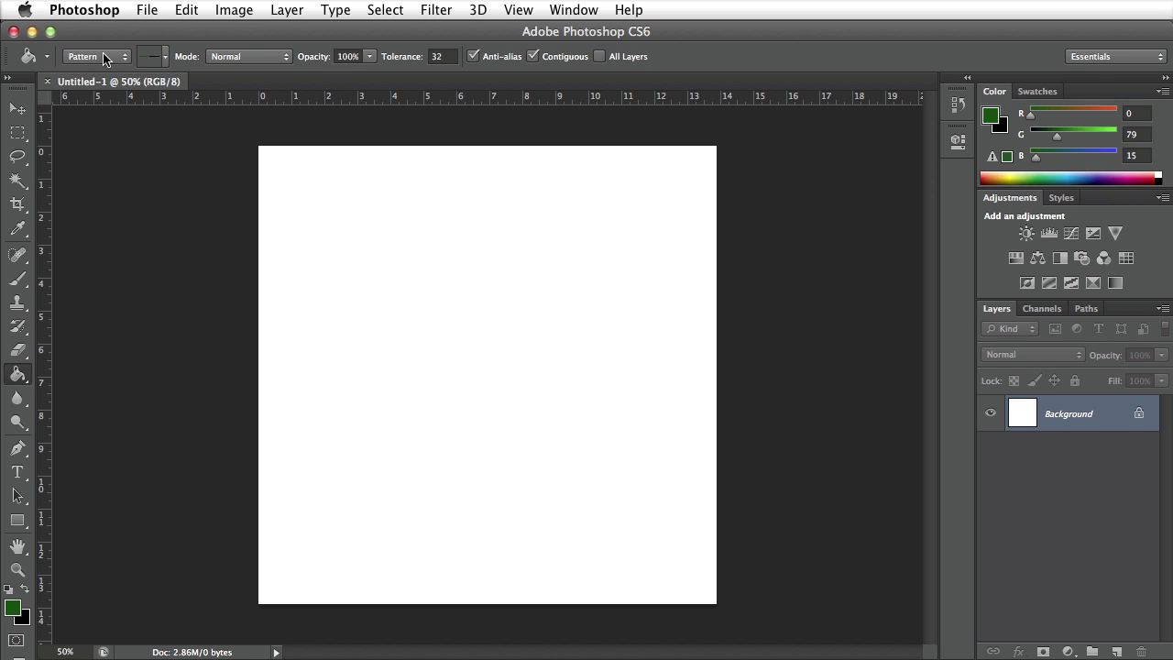
{"action": "left_click", "coordinate": [165, 57]}
{"action": "left_click", "coordinate": [62, 126]}
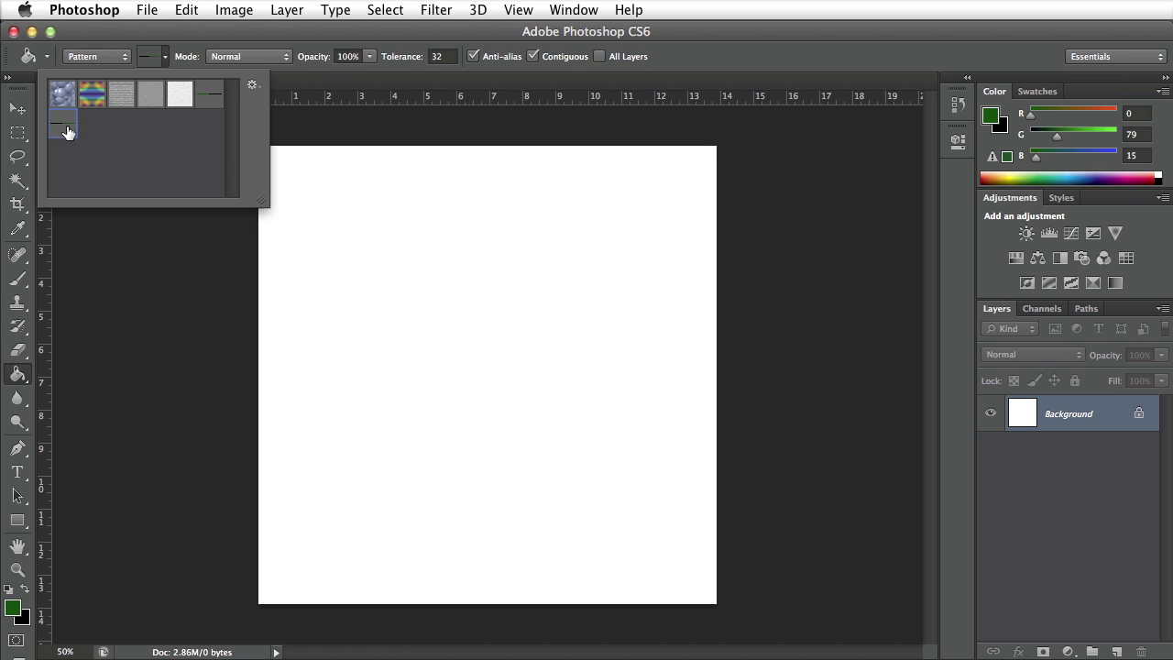
{"action": "left_click", "coordinate": [166, 58]}
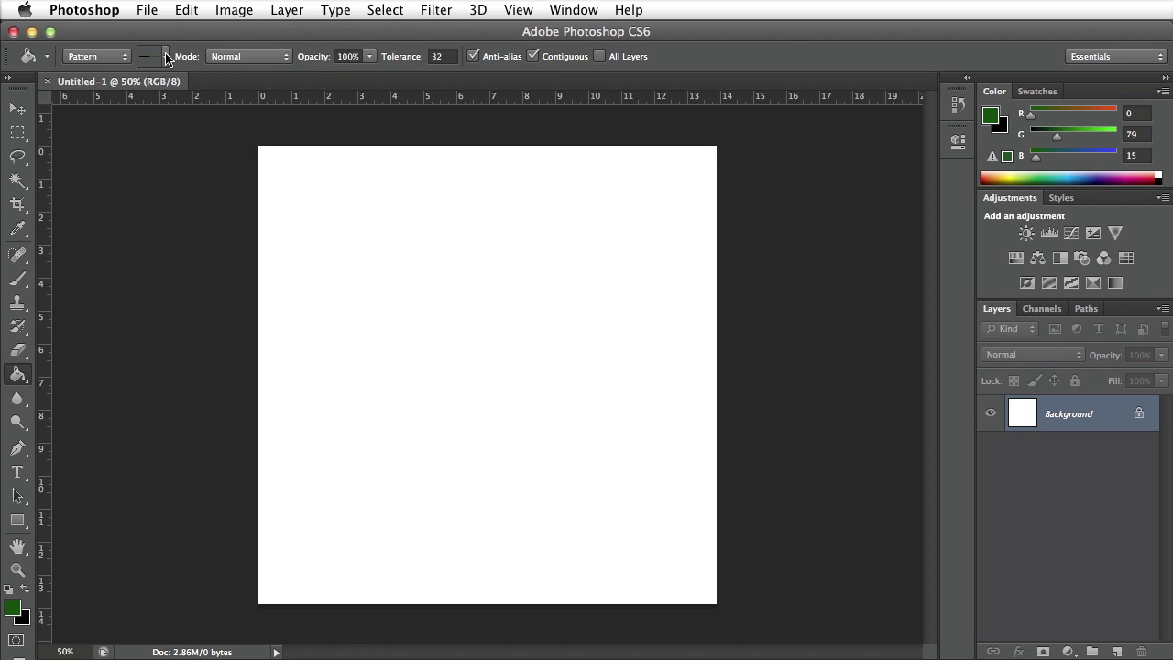
{"action": "left_click", "coordinate": [409, 328]}
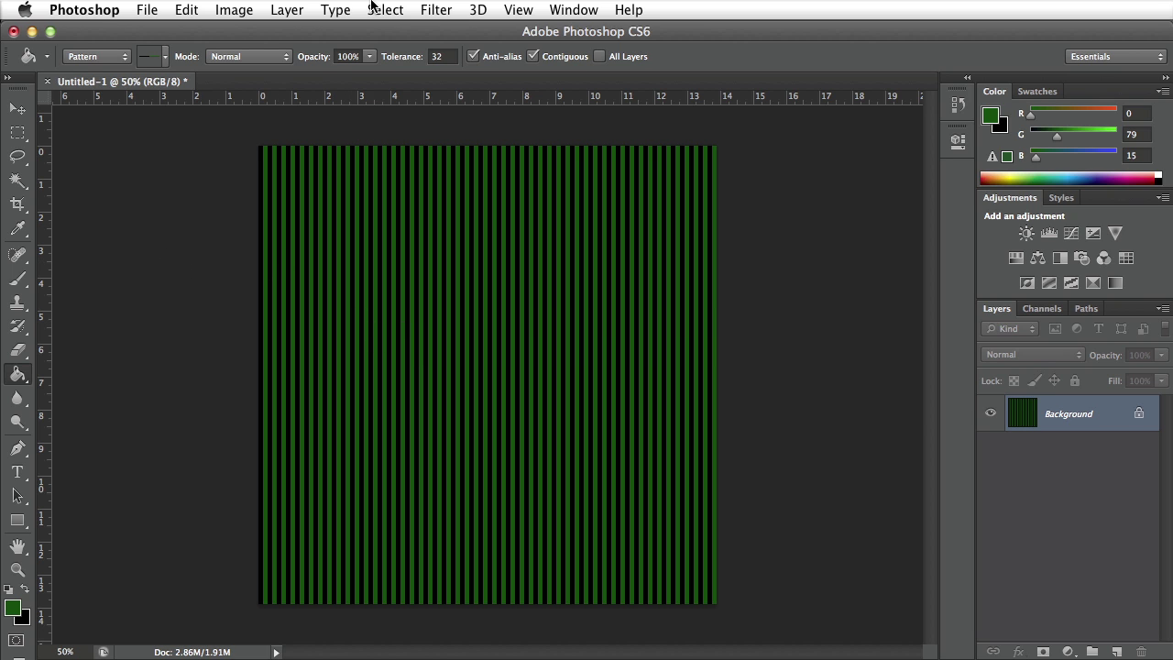
Apply Polar Coordinates with Rectangular to Polar to bend the stripes into a starburst.
{"action": "left_click", "coordinate": [434, 9]}
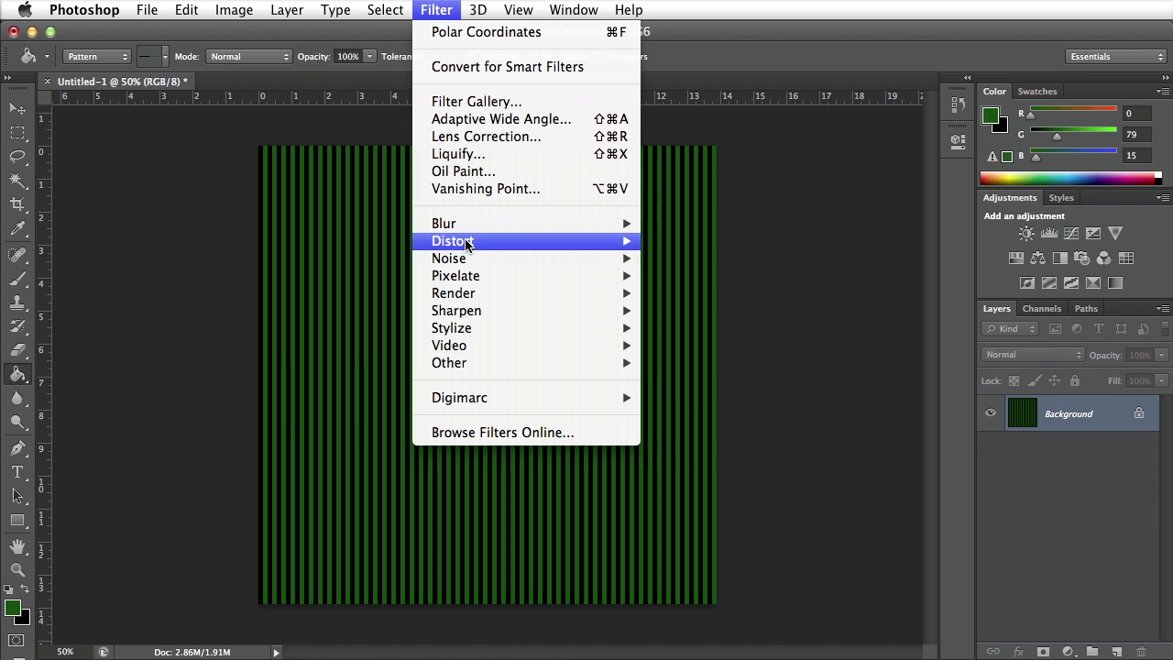
{"action": "mouse_move", "coordinate": [466, 243]}
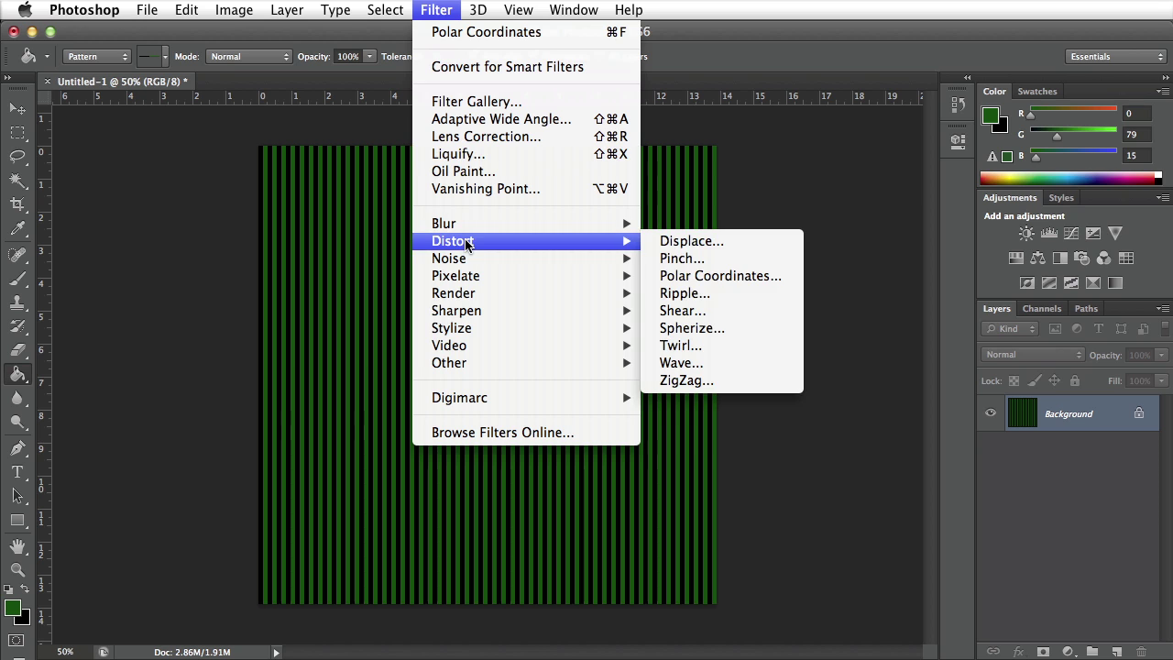
{"action": "left_click", "coordinate": [672, 277]}
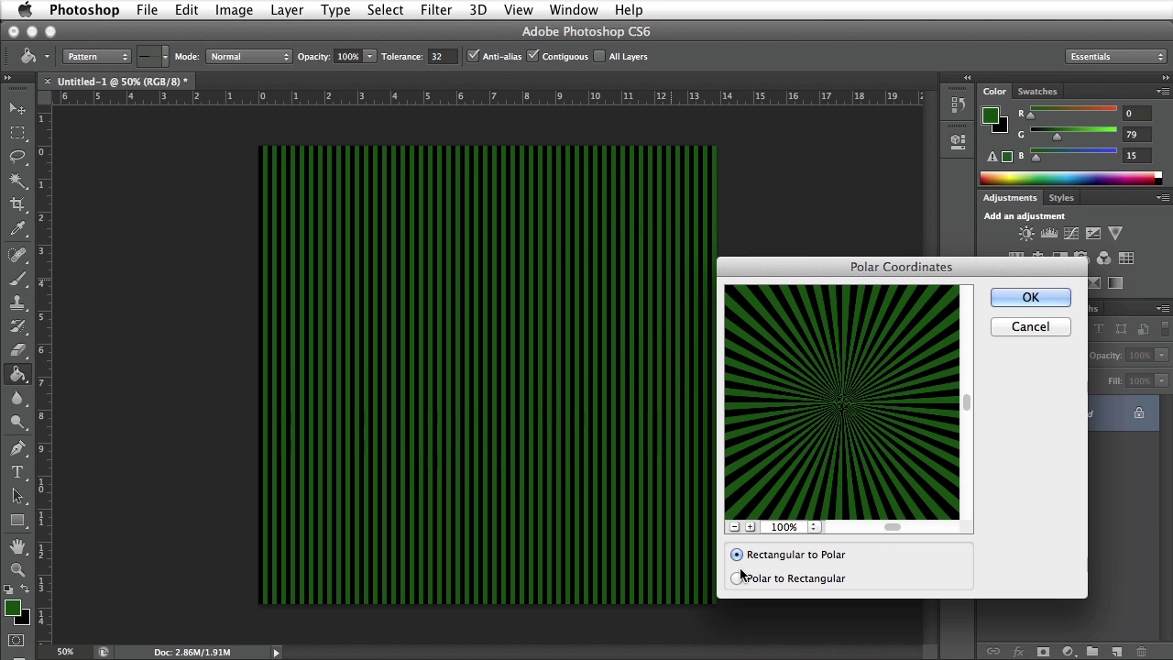
{"action": "left_click", "coordinate": [995, 301]}
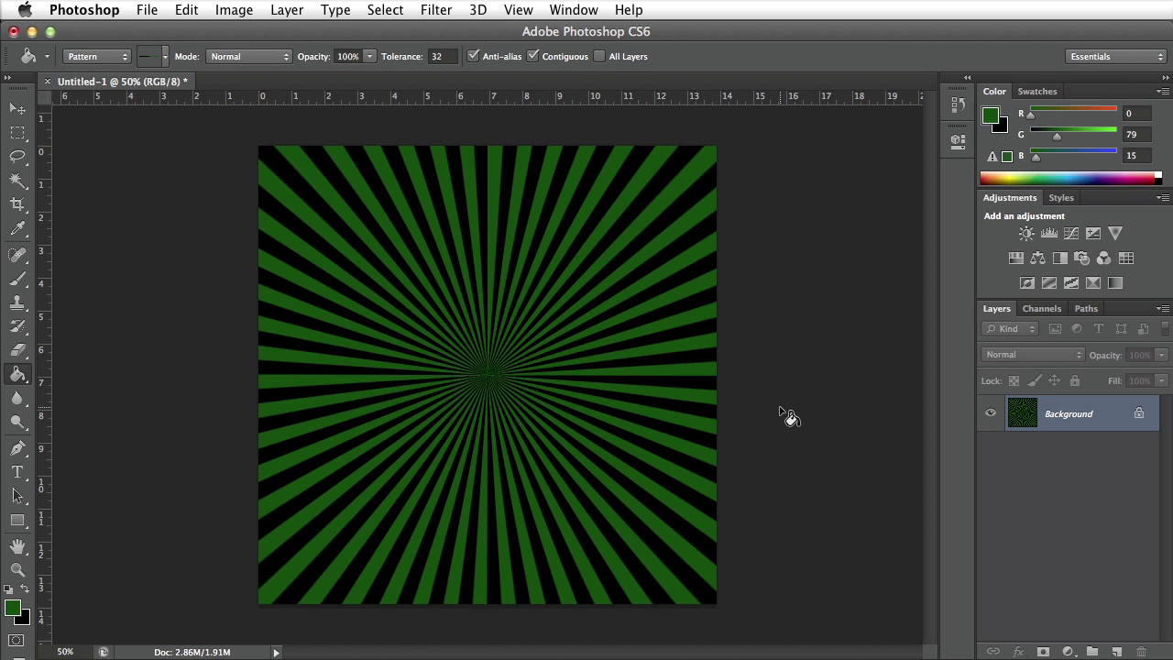
Convert the Background into Layer 0 and duplicate it as Layer 0 copy.
{"action": "double_click", "coordinate": [1063, 417]}
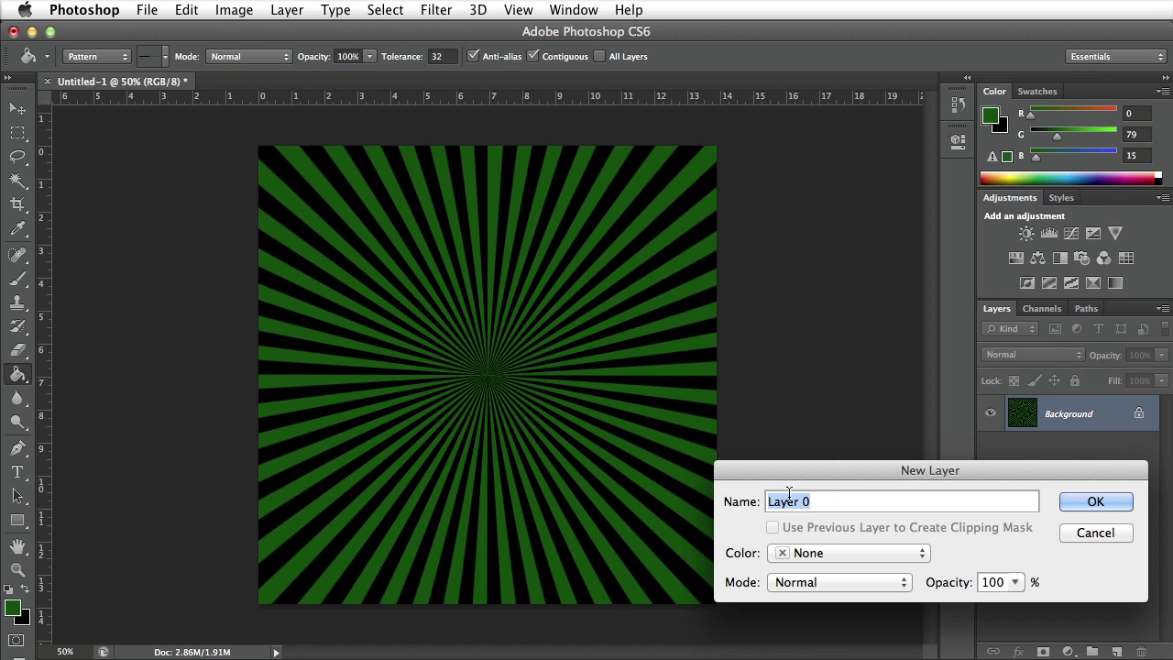
{"action": "left_click", "coordinate": [1085, 502]}
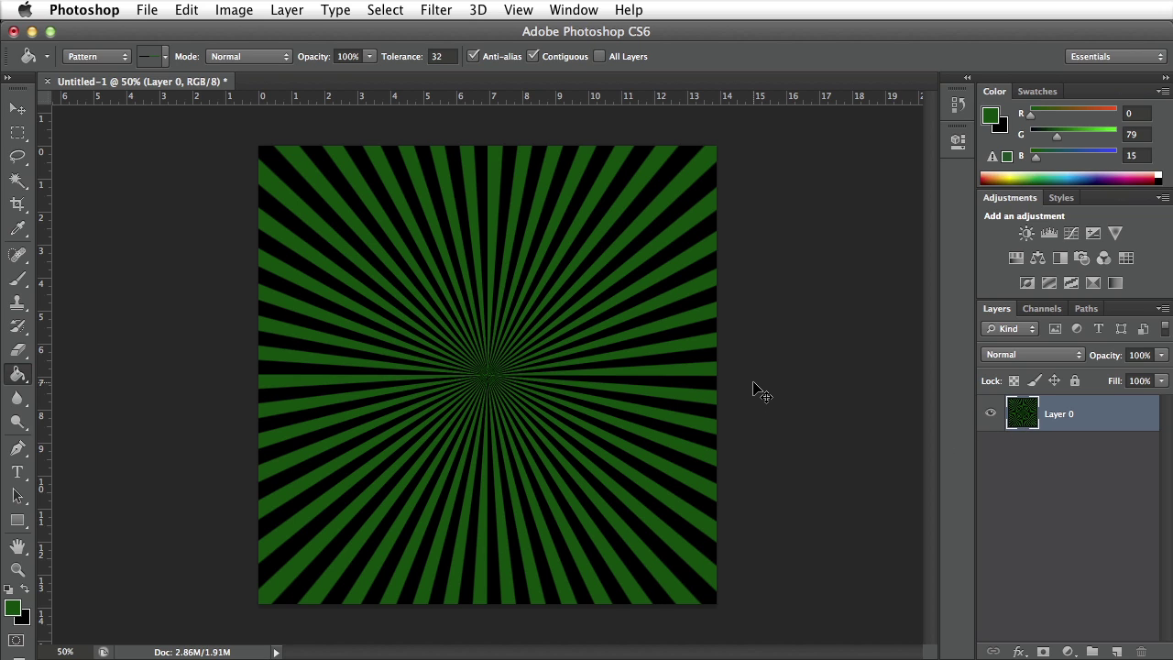
{"action": "key", "text": "super+j"}
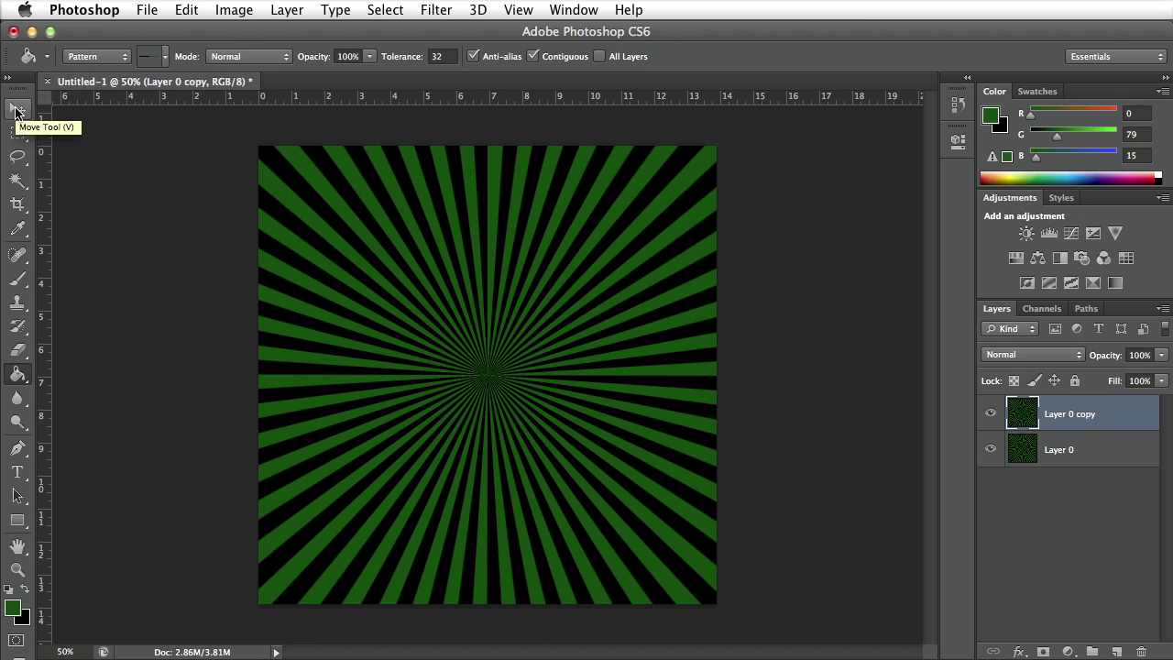
Repeat the last transform twice on Layer 0 copy to offset its rays, then zoom out.
{"action": "left_click", "coordinate": [15, 111]}
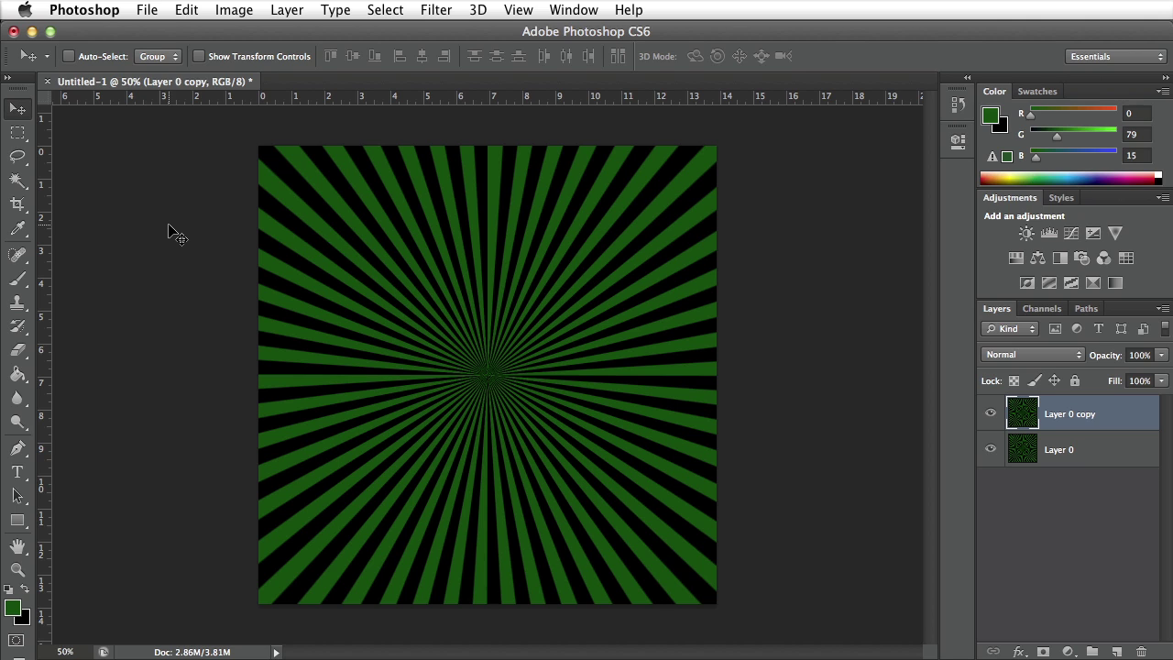
{"action": "key", "text": "super+shift+t"}
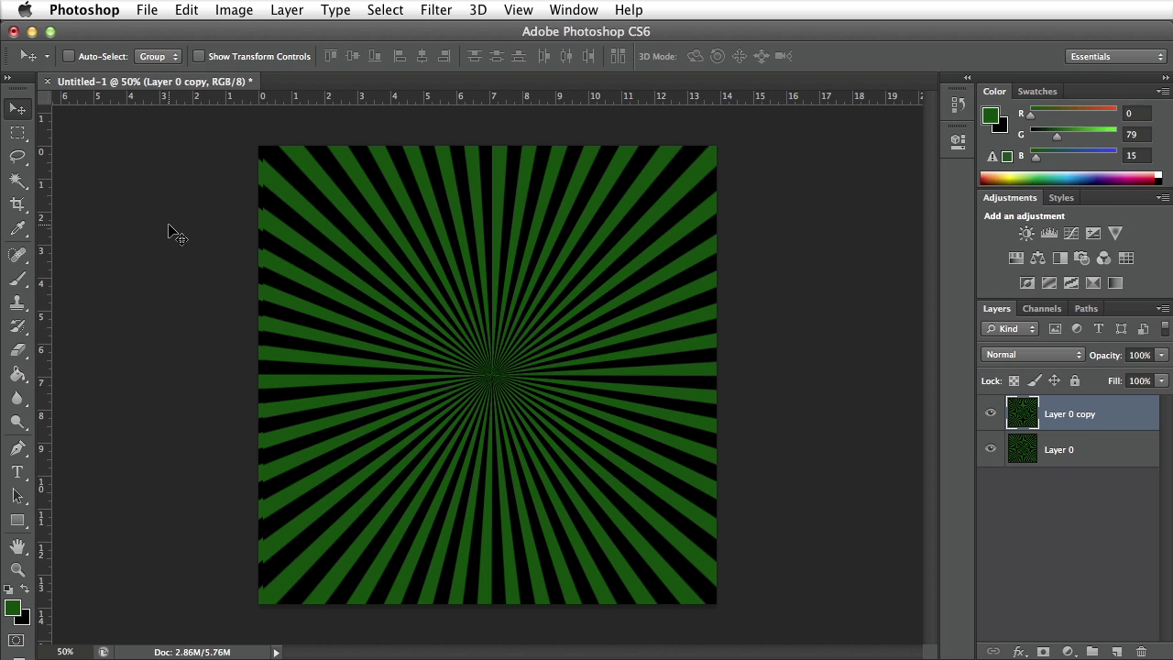
{"action": "key", "text": "super+shift+t"}
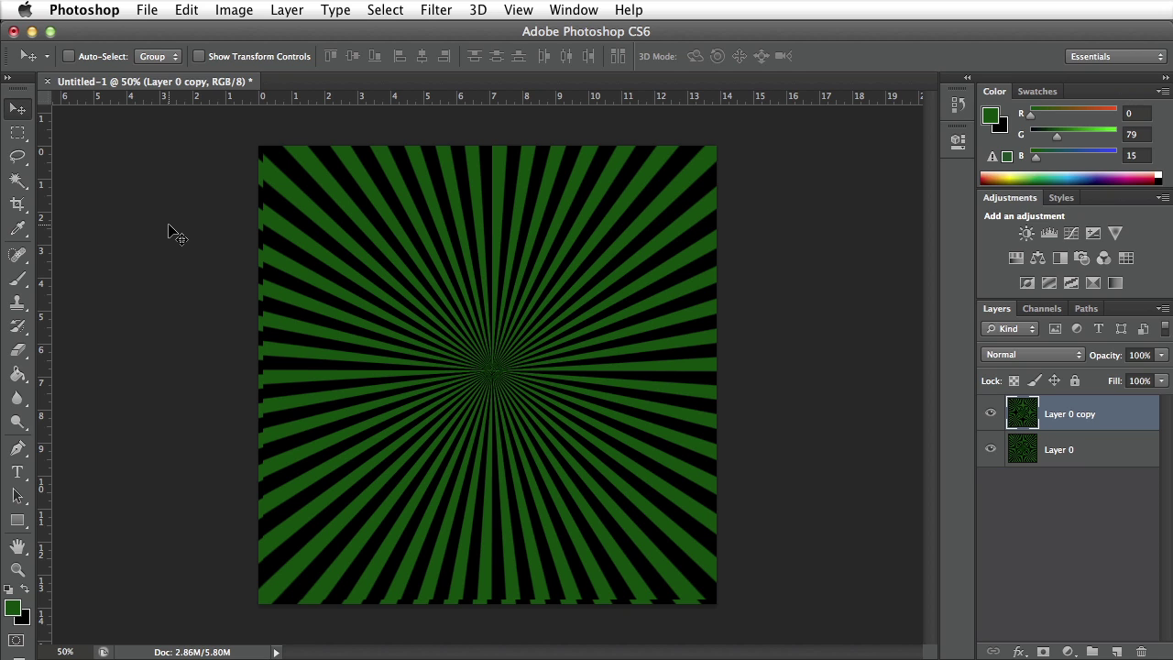
{"action": "key", "text": "super+minus"}
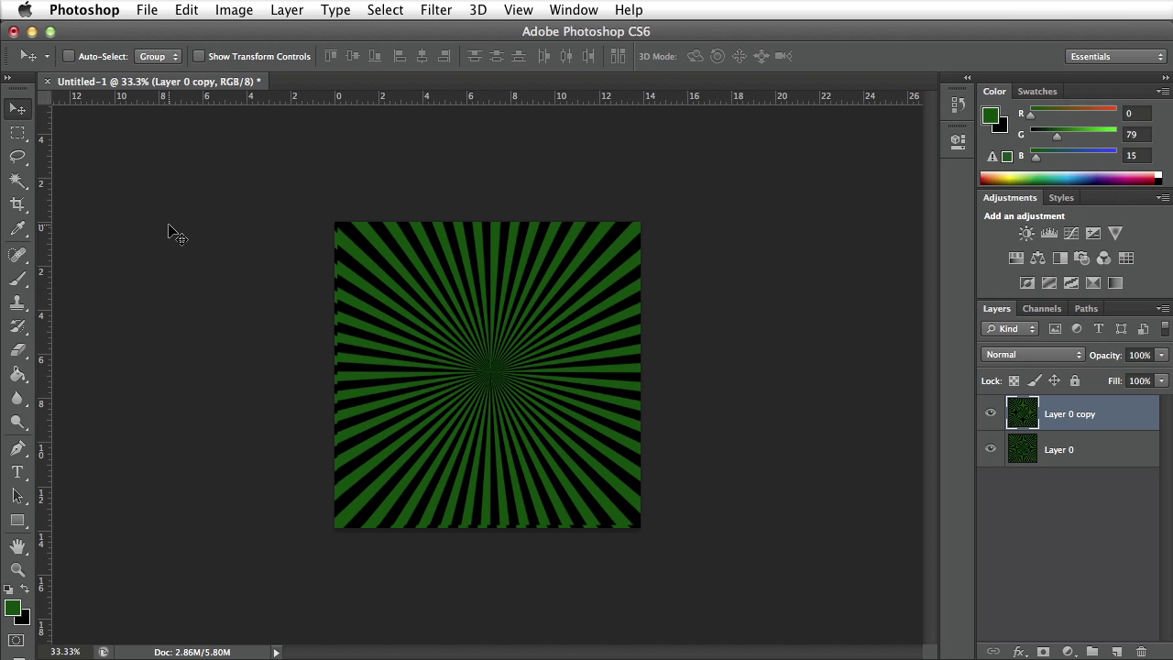
Rotate Layer 0 copy by 45° around the starburst centre with Free Transform.
{"action": "key", "text": "super+t"}
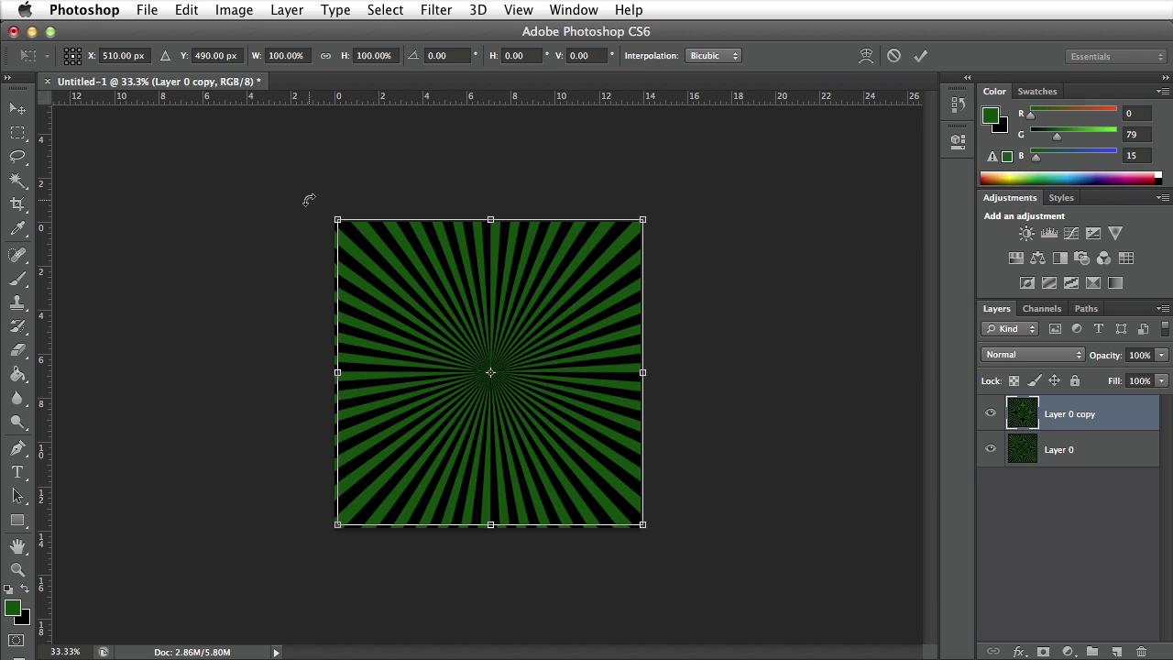
{"action": "left_click_drag", "start_coordinate": [308, 199], "coordinate": [473, 150]}
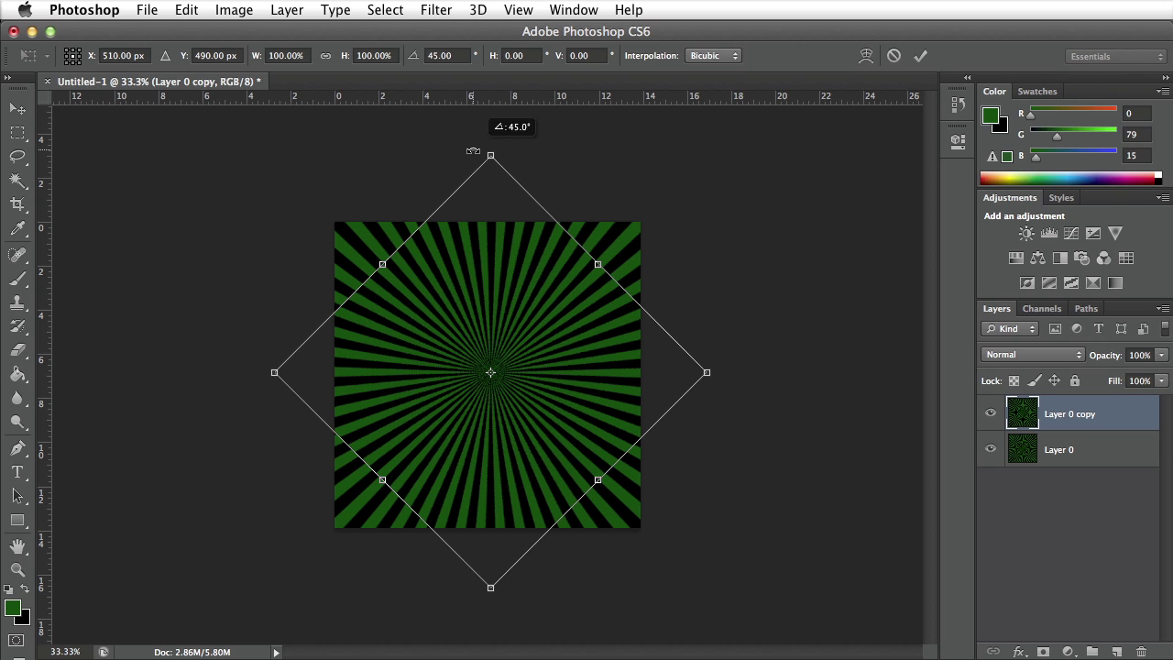
{"action": "left_click_drag", "start_coordinate": [473, 151], "coordinate": [473, 151]}
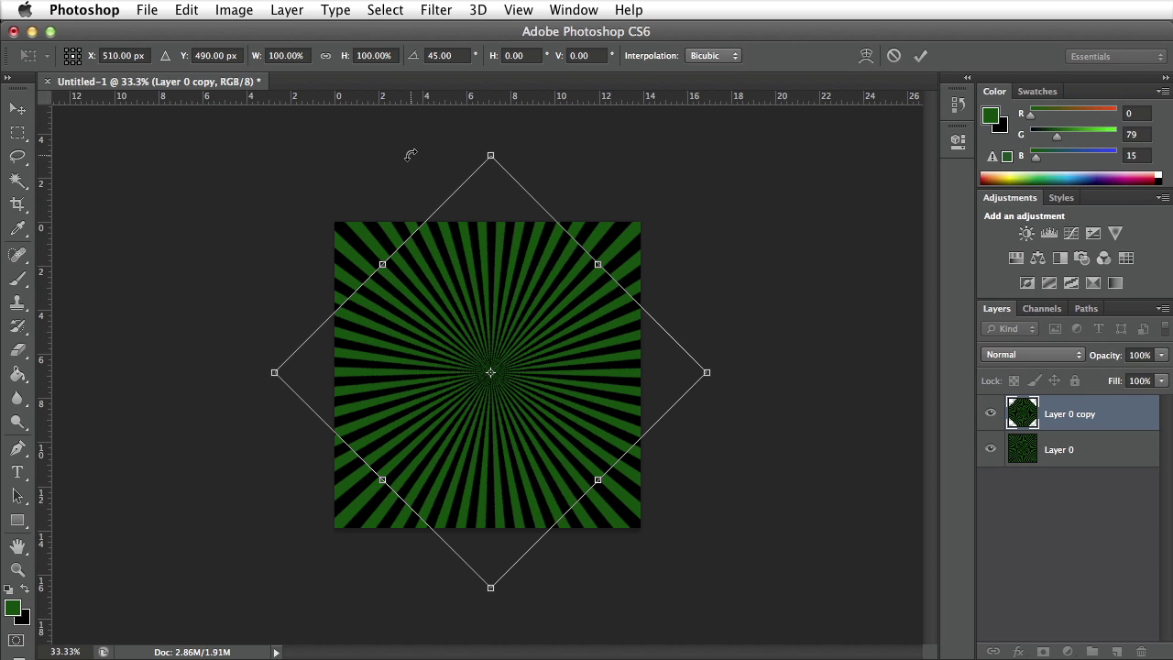
{"action": "key", "text": "Return"}
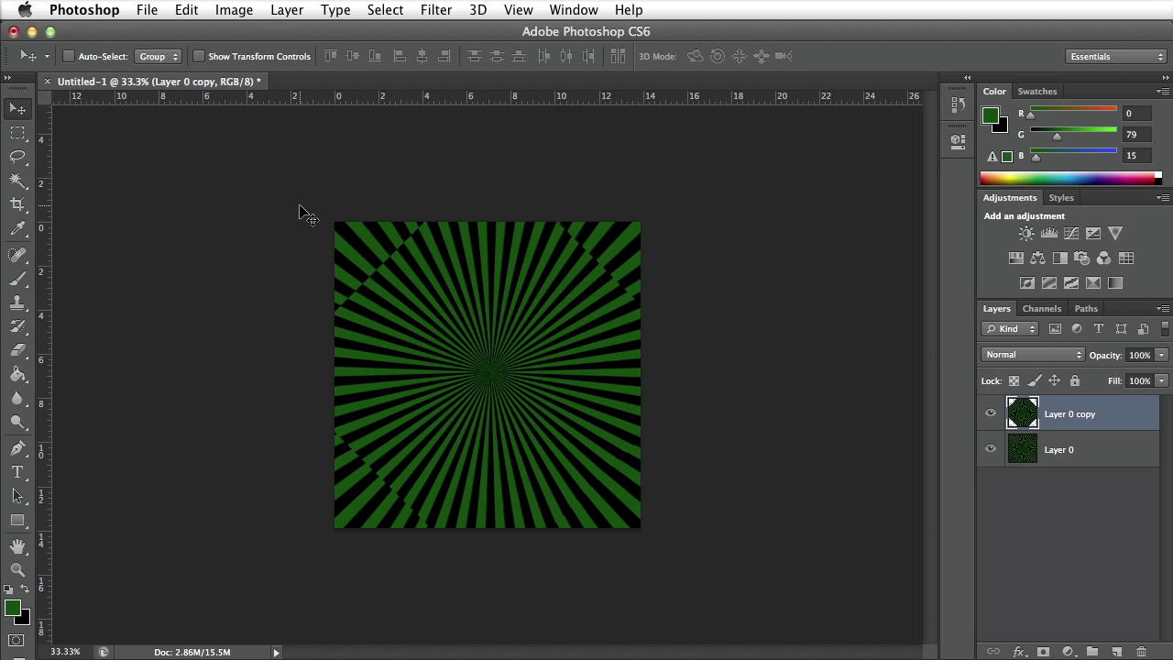
Scale the rotated Layer 0 copy up to about 146% so it fills the canvas.
{"action": "key", "text": "super+t"}
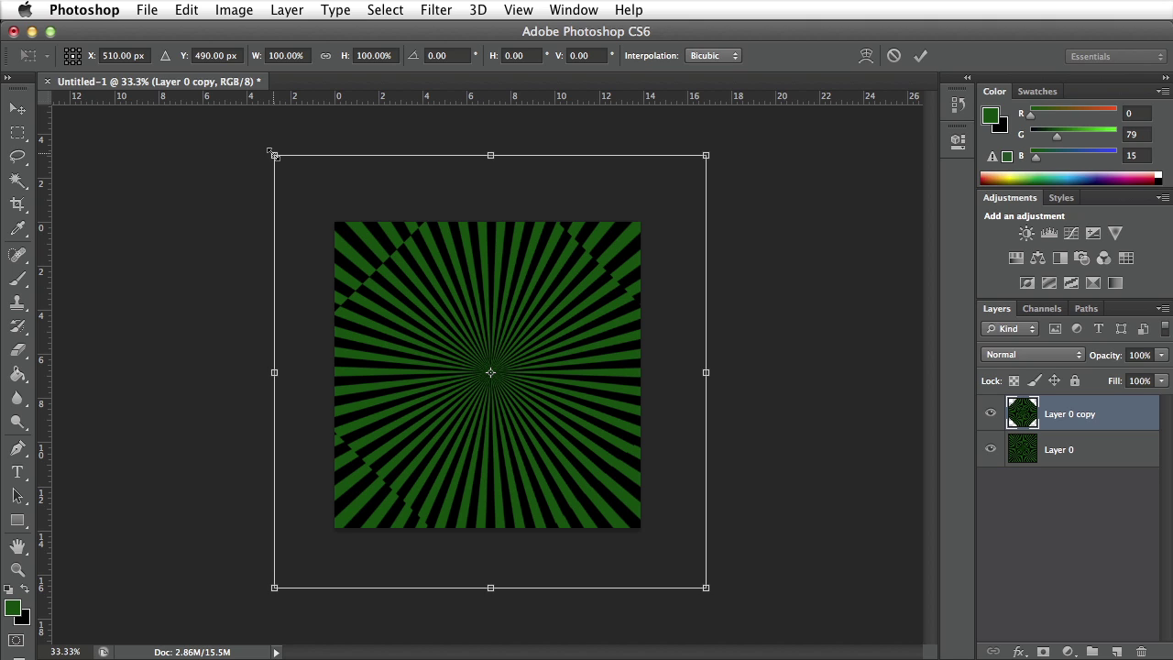
{"action": "left_click_drag", "start_coordinate": [272, 154], "coordinate": [141, 88]}
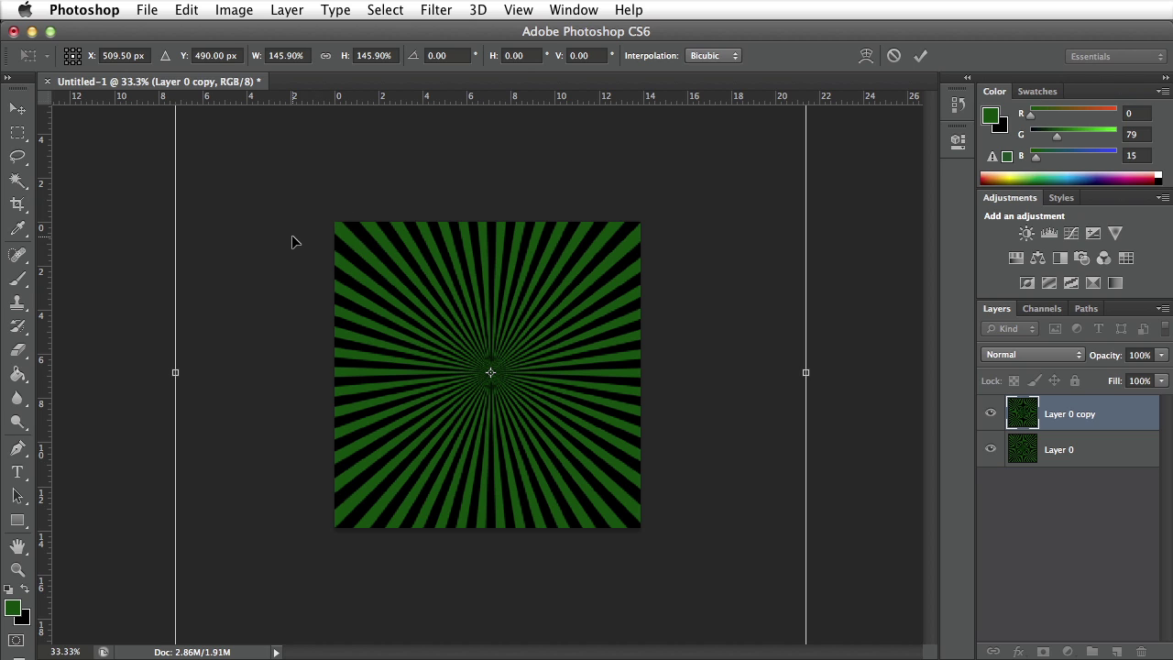
{"action": "key", "text": "Return"}
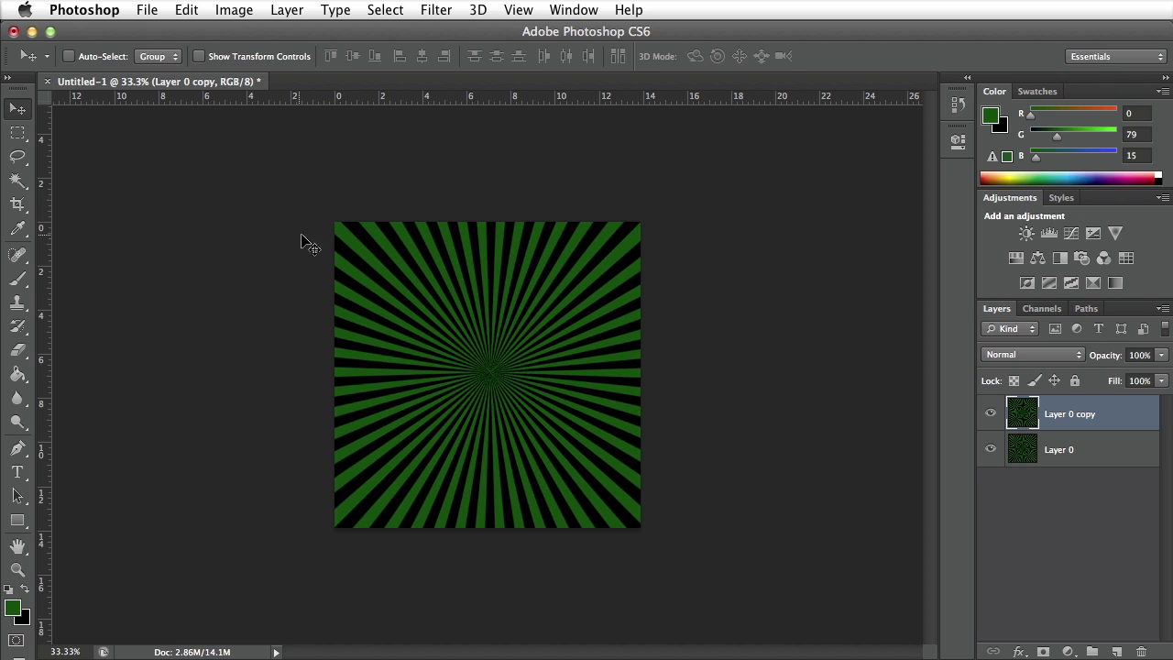
Try Hard Light, then set Layer 0 copy's blend mode to Soft Light and zoom to 50%.
{"action": "left_click", "coordinate": [1030, 357]}
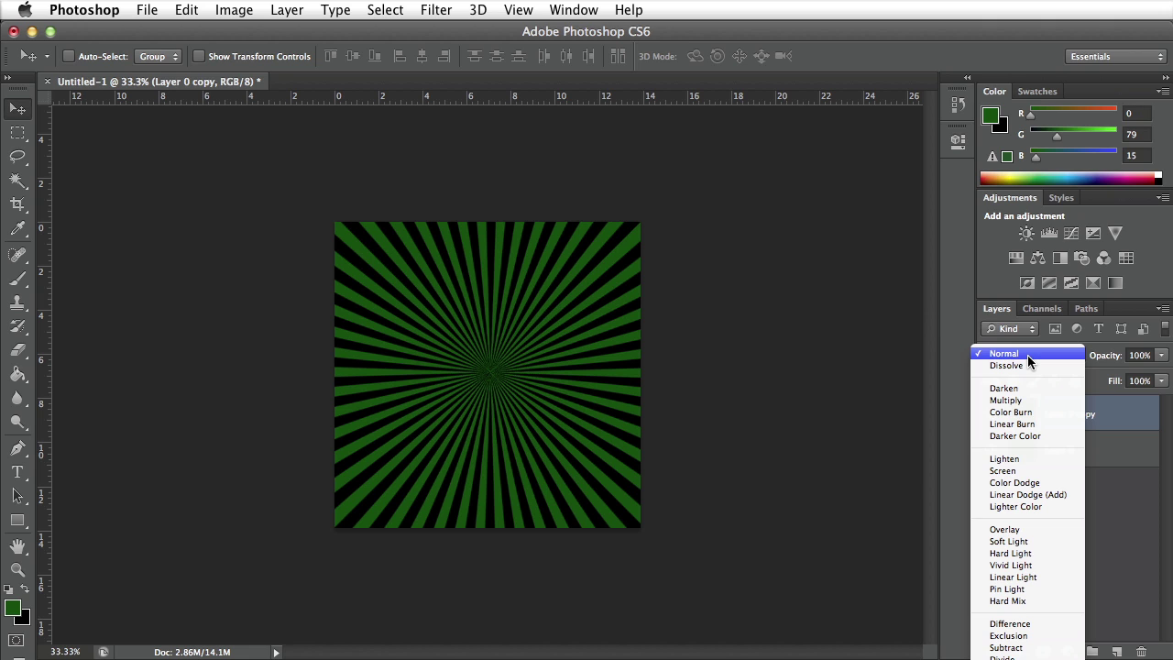
{"action": "left_click", "coordinate": [1027, 554]}
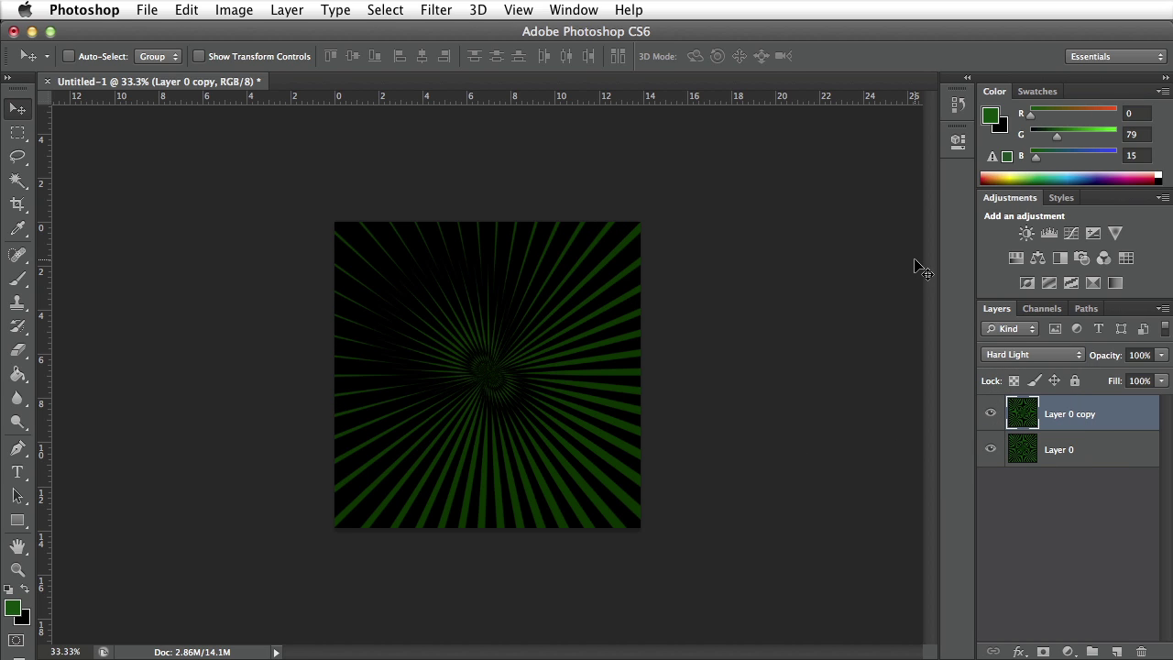
{"action": "left_click", "coordinate": [1012, 357]}
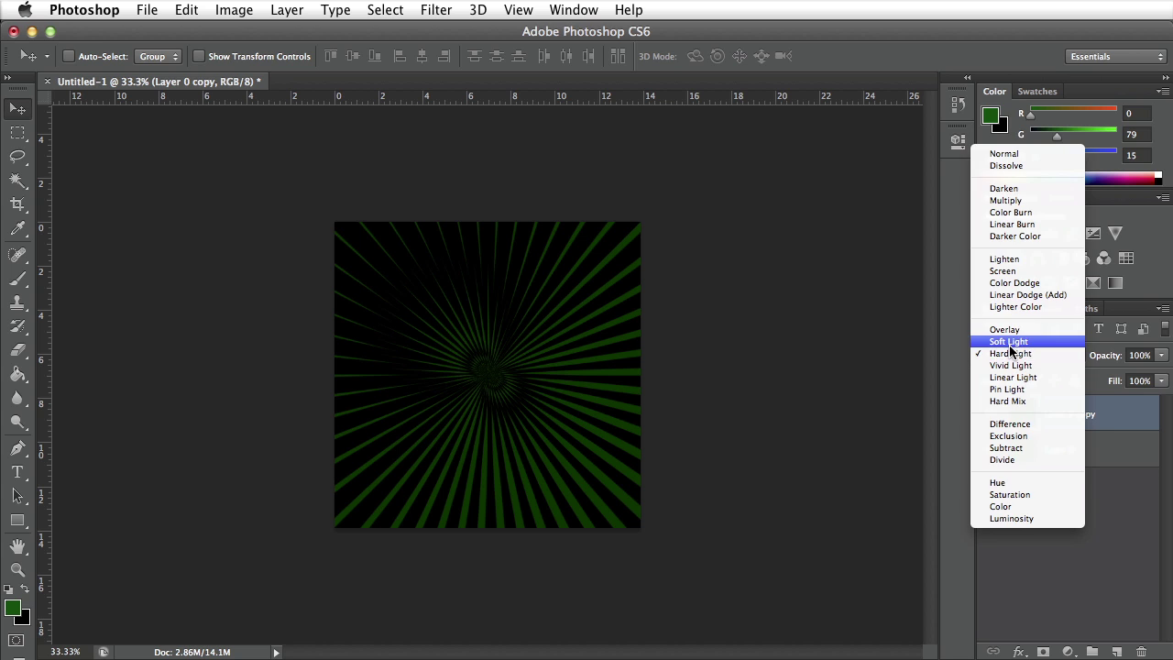
{"action": "left_click", "coordinate": [1010, 342]}
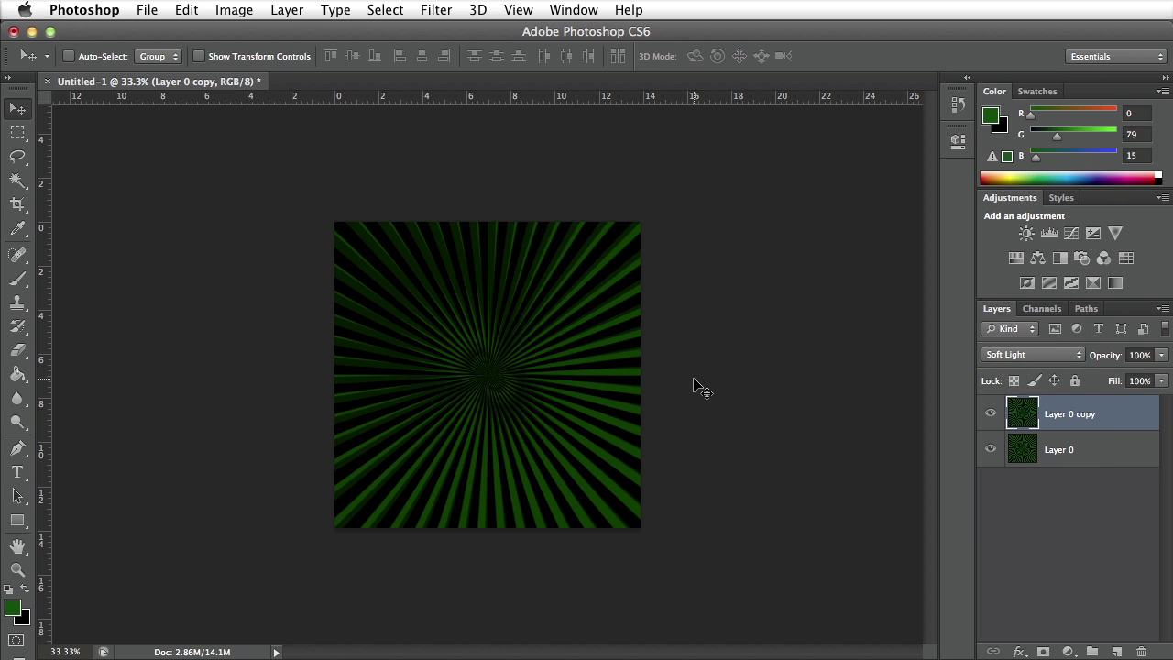
{"action": "key", "text": "super+plus"}
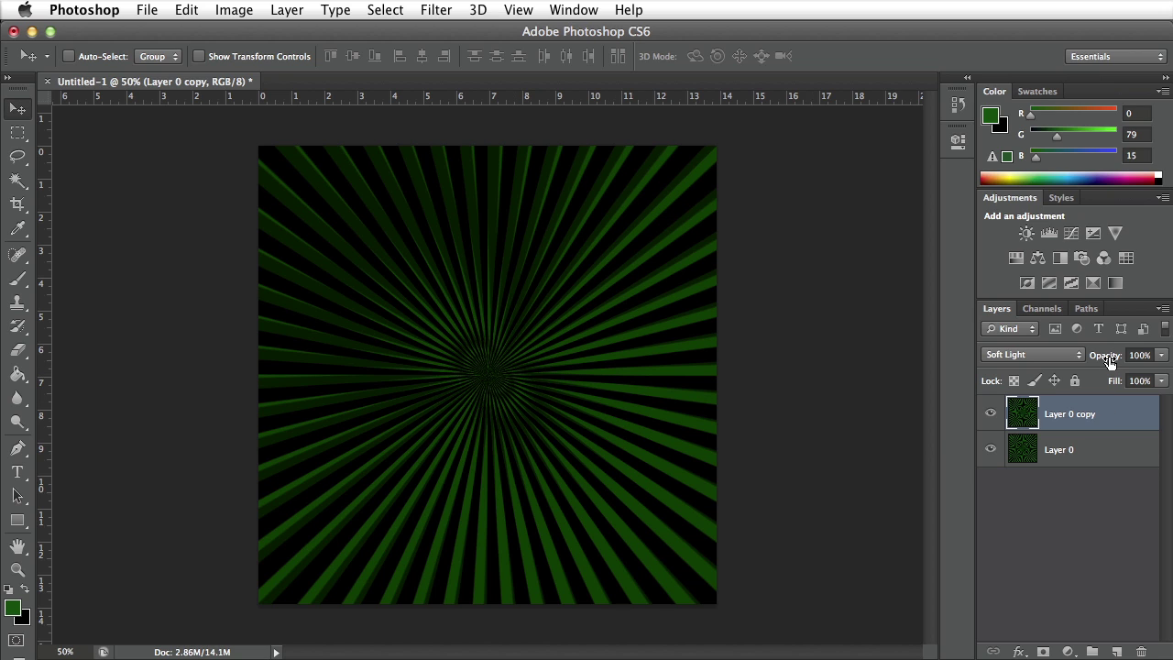
Lower Layer 0 copy's opacity from 100% to 85%.
{"action": "left_click_drag", "start_coordinate": [1110, 360], "coordinate": [1095, 360]}
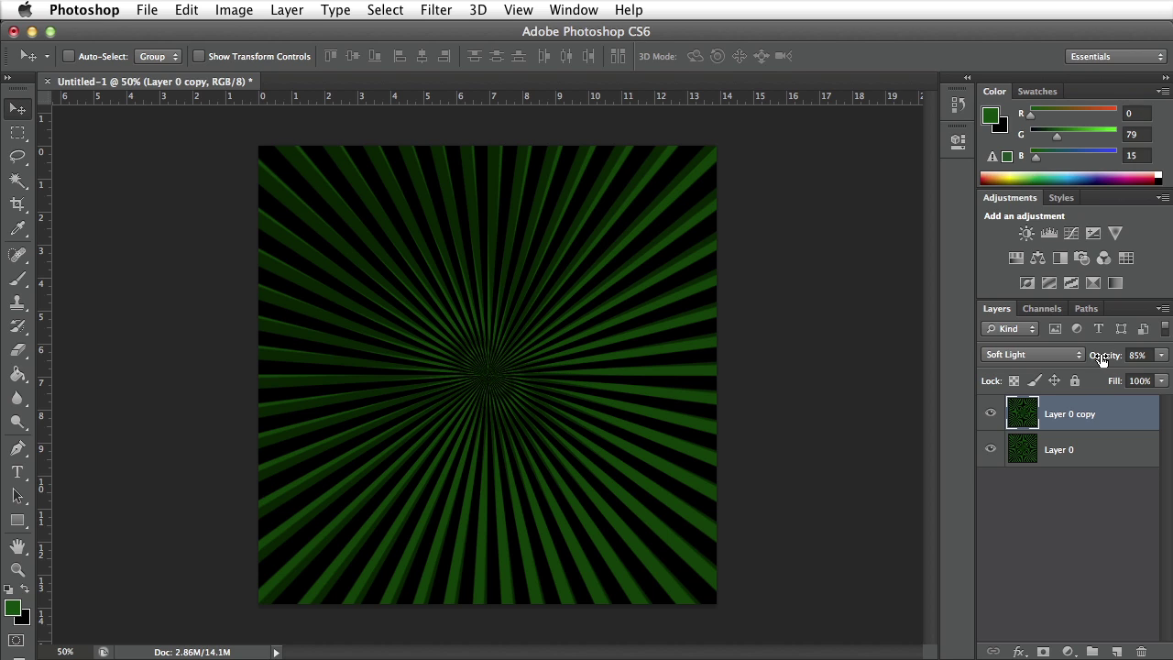